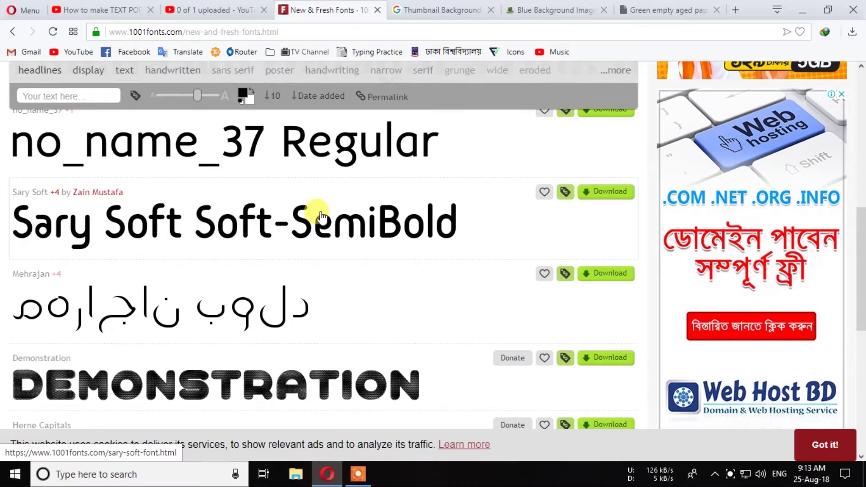
- Browse the New & Fresh Fonts listing on 1001fonts page by page and download a font from it
{"action": "scroll", "coordinate": [236, 199], "scroll_direction": "down", "scroll_amount": 3}
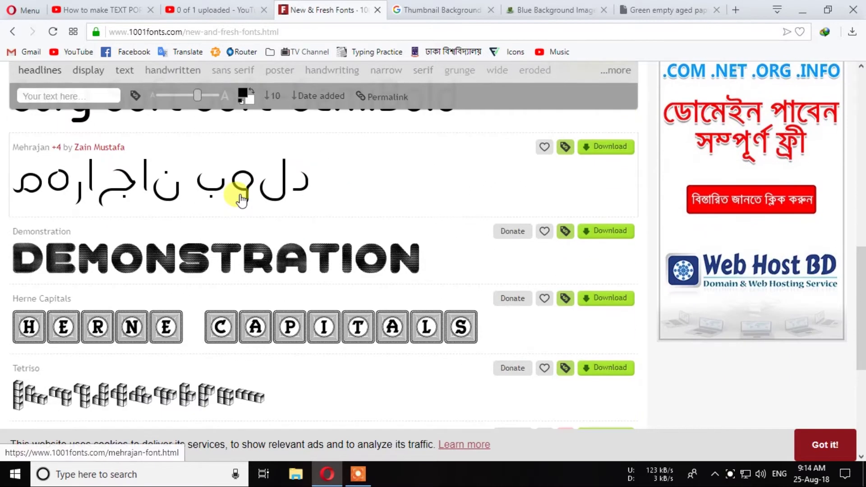
{"action": "scroll", "coordinate": [251, 230], "scroll_direction": "up", "scroll_amount": 3}
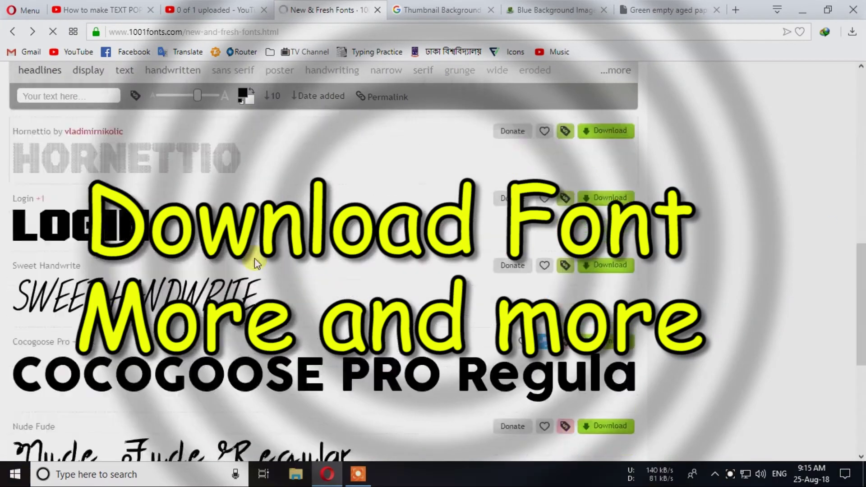
{"action": "left_click", "coordinate": [473, 368]}
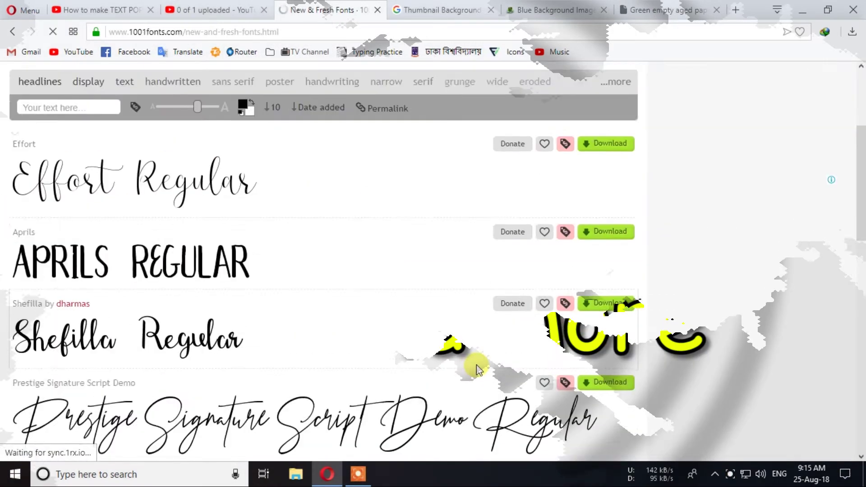
{"action": "scroll", "coordinate": [478, 369], "scroll_direction": "down", "scroll_amount": 20}
{"action": "left_click", "coordinate": [469, 276]}
{"action": "scroll", "coordinate": [467, 280], "scroll_direction": "down", "scroll_amount": 4}
{"action": "scroll", "coordinate": [468, 283], "scroll_direction": "down", "scroll_amount": 3}
{"action": "left_click", "coordinate": [604, 180]}
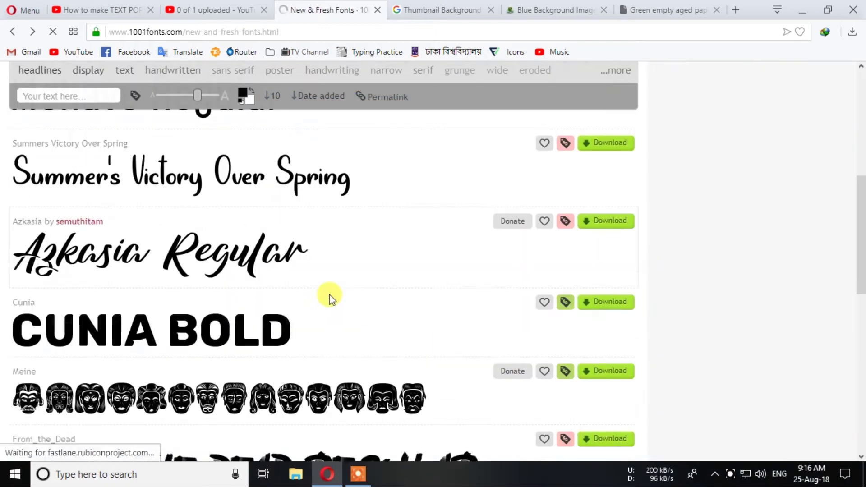
- Download the the-black-festival-demo.zip font archive from the font listing
{"action": "scroll", "coordinate": [329, 296], "scroll_direction": "down", "scroll_amount": 3}
{"action": "left_click", "coordinate": [625, 182]}
{"action": "left_click", "coordinate": [427, 292]}
- Advance through the font listing to page 24 and download the Painting With Chocolate font
{"action": "scroll", "coordinate": [474, 316], "scroll_direction": "down", "scroll_amount": 3}
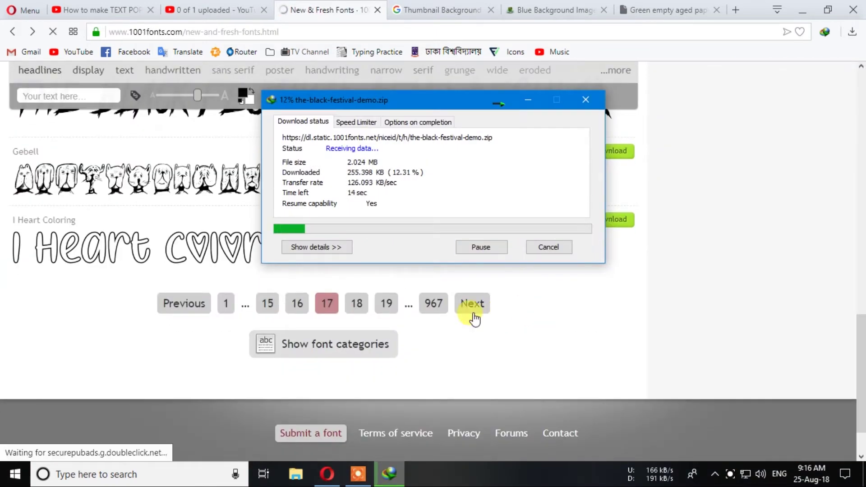
{"action": "left_click", "coordinate": [472, 311]}
{"action": "scroll", "coordinate": [301, 313], "scroll_direction": "down", "scroll_amount": 6}
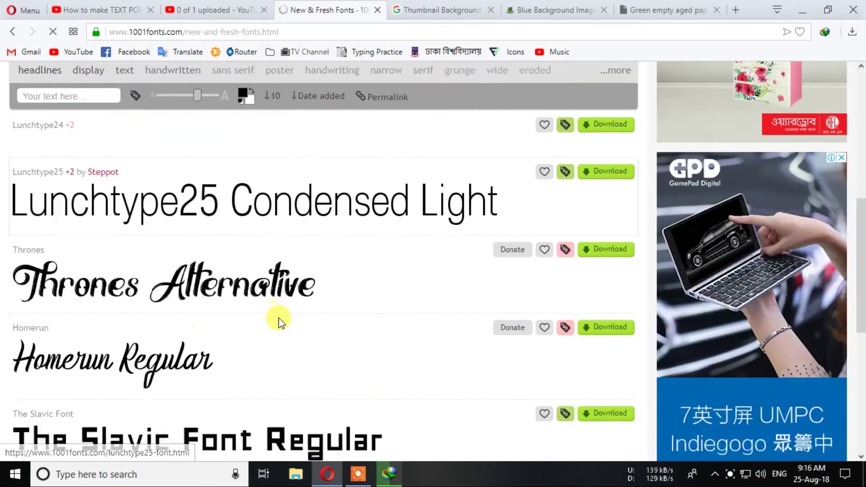
{"action": "scroll", "coordinate": [414, 304], "scroll_direction": "down", "scroll_amount": 15}
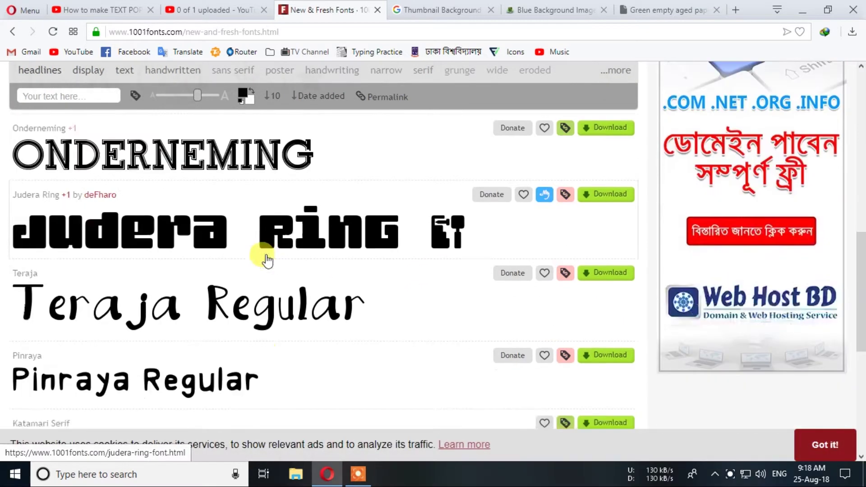
{"action": "scroll", "coordinate": [250, 257], "scroll_direction": "down", "scroll_amount": 2}
{"action": "left_click", "coordinate": [472, 353]}
{"action": "scroll", "coordinate": [305, 321], "scroll_direction": "down", "scroll_amount": 10}
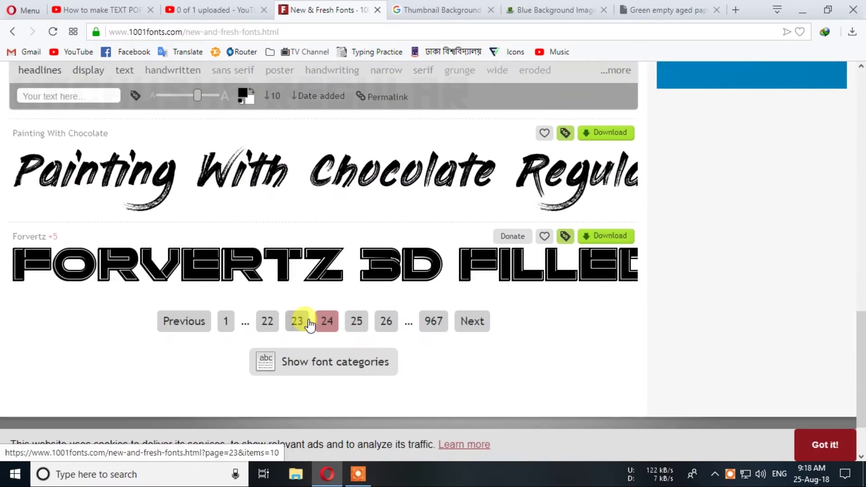
{"action": "left_click", "coordinate": [604, 135]}
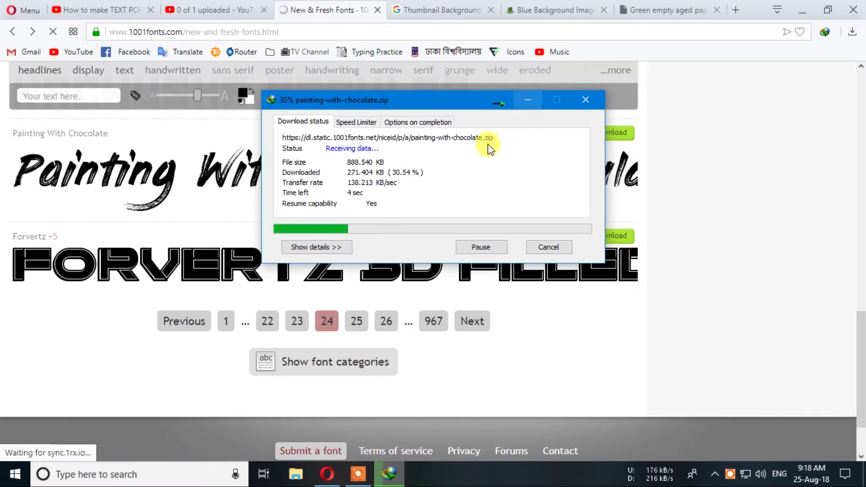
{"action": "left_click", "coordinate": [498, 105]}
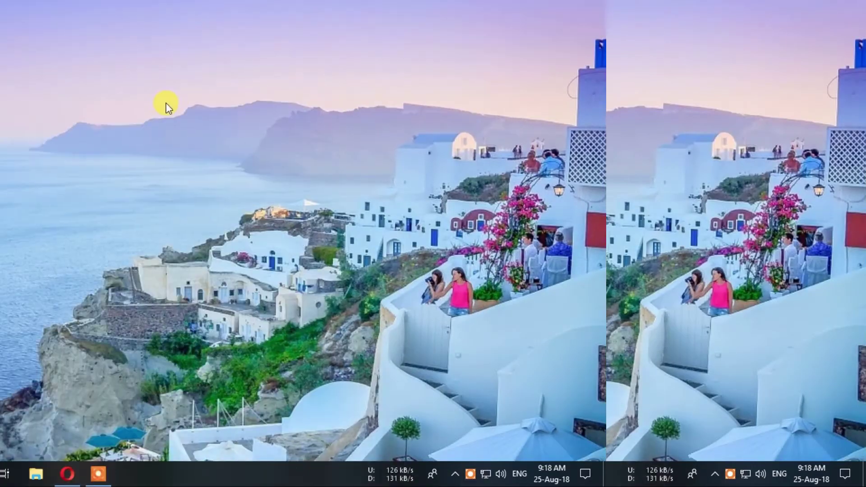
{"action": "right_click", "coordinate": [424, 97]}
{"action": "left_click", "coordinate": [466, 135]}
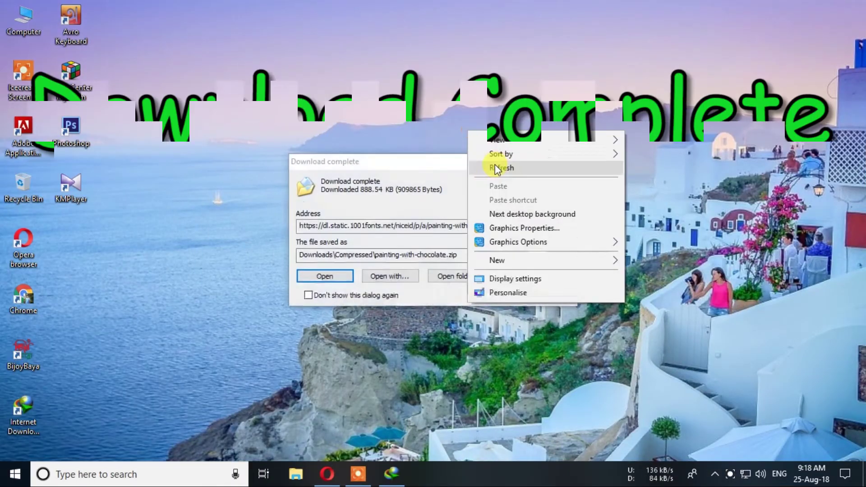
{"action": "left_click", "coordinate": [496, 163]}
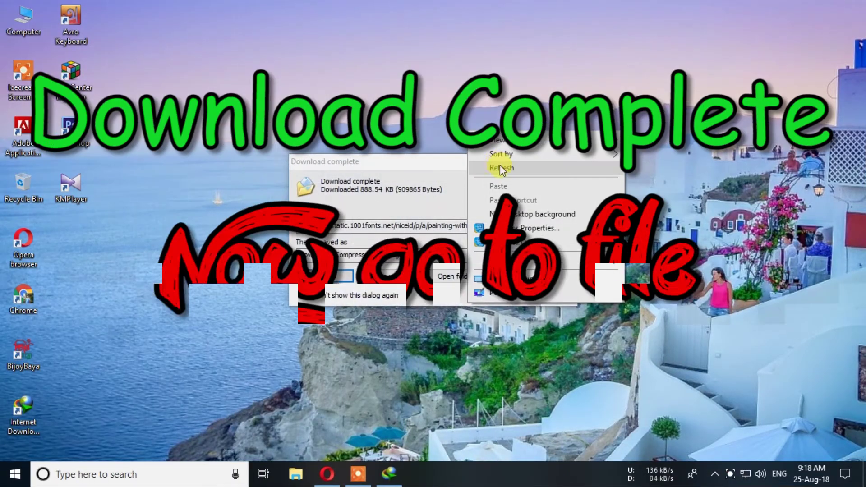
- Open the Compressed downloads folder containing painting-with-chocolate and look through the downloaded font archives
{"action": "left_click", "coordinate": [461, 276]}
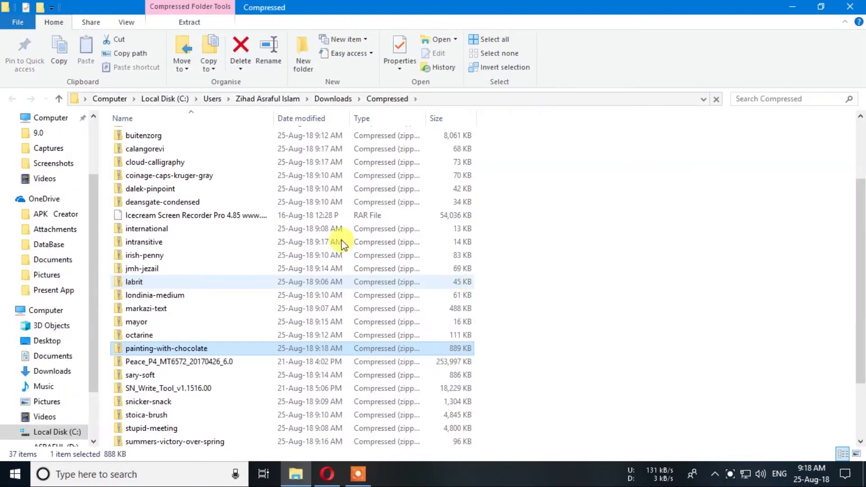
{"action": "scroll", "coordinate": [245, 228], "scroll_direction": "down", "scroll_amount": 2}
{"action": "scroll", "coordinate": [248, 229], "scroll_direction": "up", "scroll_amount": 5}
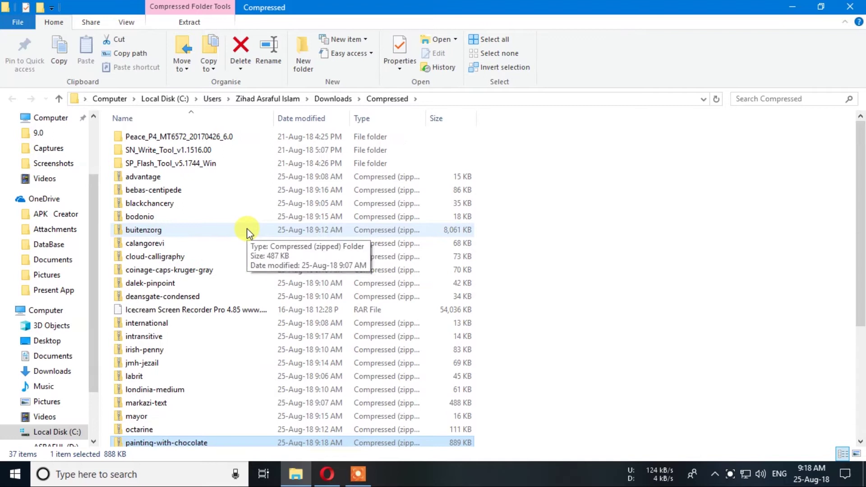
{"action": "scroll", "coordinate": [249, 232], "scroll_direction": "down", "scroll_amount": 4}
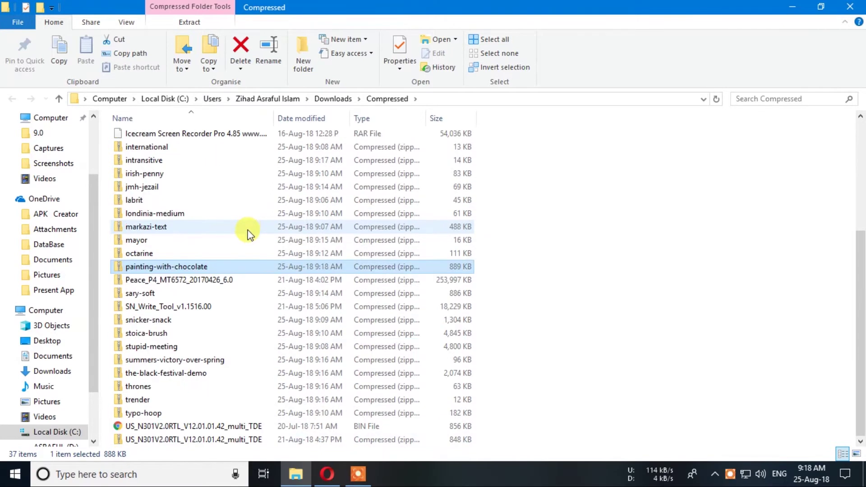
- Select the zip archives from advantage through typo-hoop, leaving out the Icecream Screen Recorder RAR file, and cut them
{"action": "left_click", "coordinate": [582, 414]}
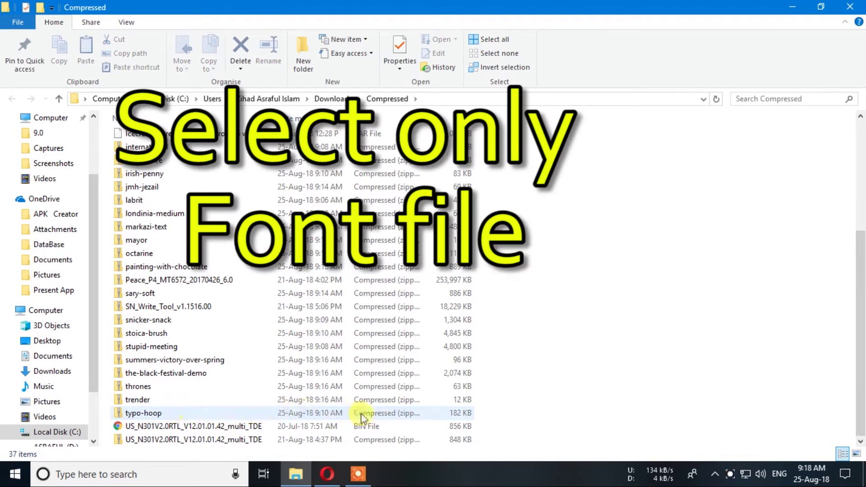
{"action": "left_click_drag", "start_coordinate": [515, 414], "coordinate": [159, 142]}
{"action": "scroll", "coordinate": [160, 223], "scroll_direction": "up", "scroll_amount": 4}
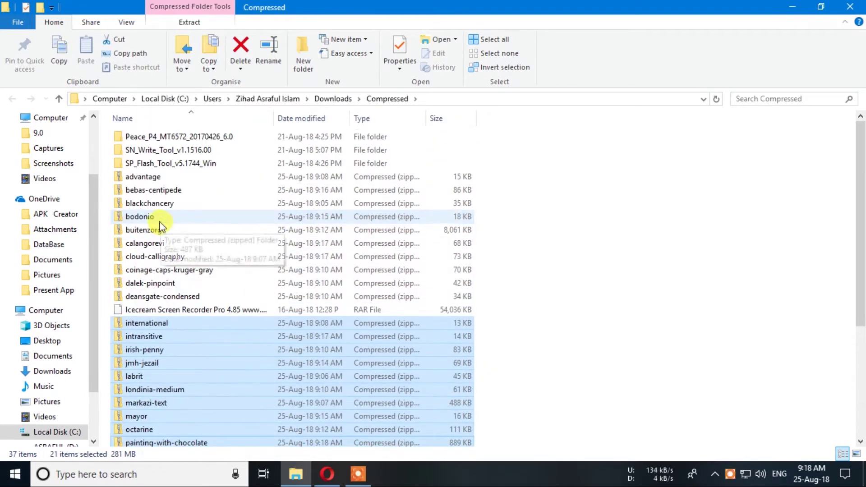
{"action": "left_click", "coordinate": [150, 179], "text": "ctrl"}
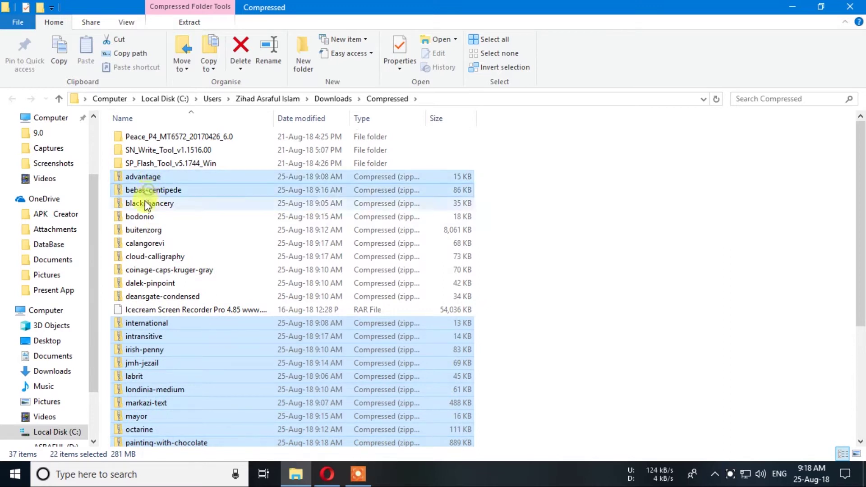
{"action": "left_click_drag", "start_coordinate": [519, 199], "coordinate": [339, 293]}
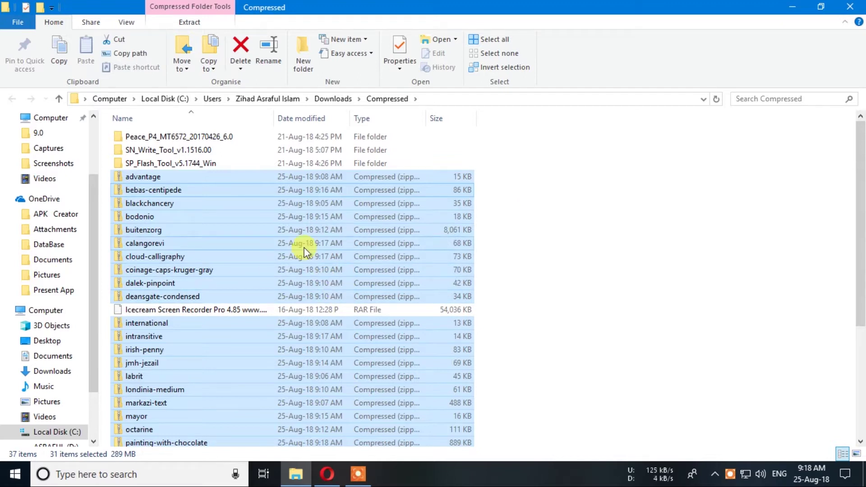
{"action": "scroll", "coordinate": [177, 226], "scroll_direction": "down", "scroll_amount": 5}
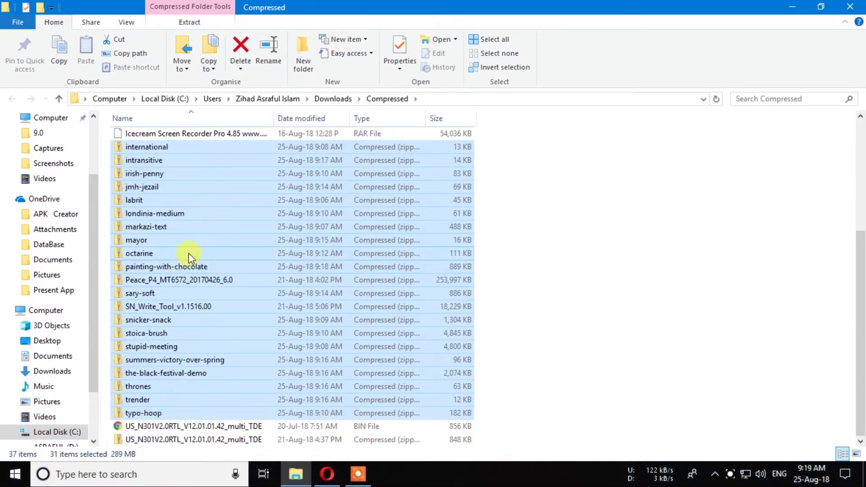
{"action": "right_click", "coordinate": [209, 225]}
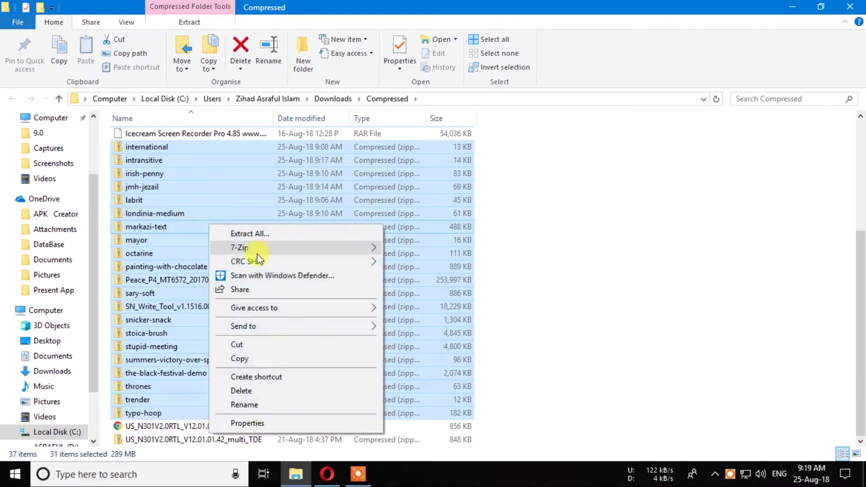
{"action": "left_click", "coordinate": [237, 345]}
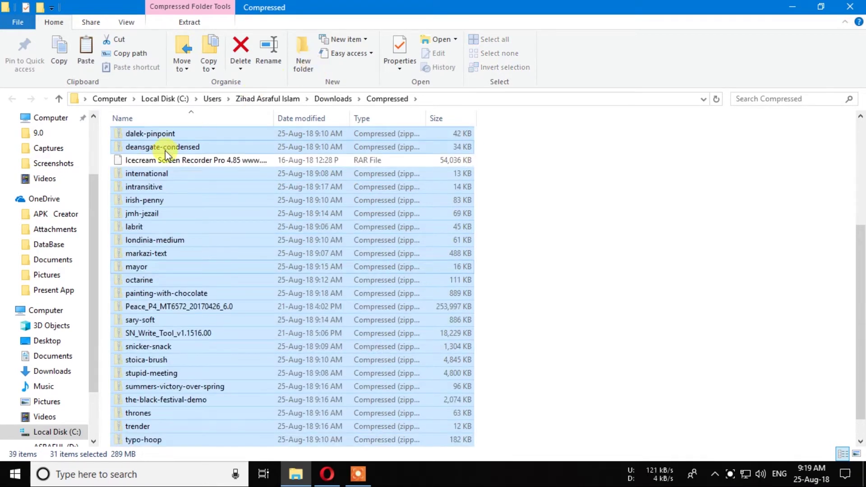
- Paste the cut archives into the empty New folder inside the Compressed folder
{"action": "scroll", "coordinate": [209, 158], "scroll_direction": "up", "scroll_amount": 4}
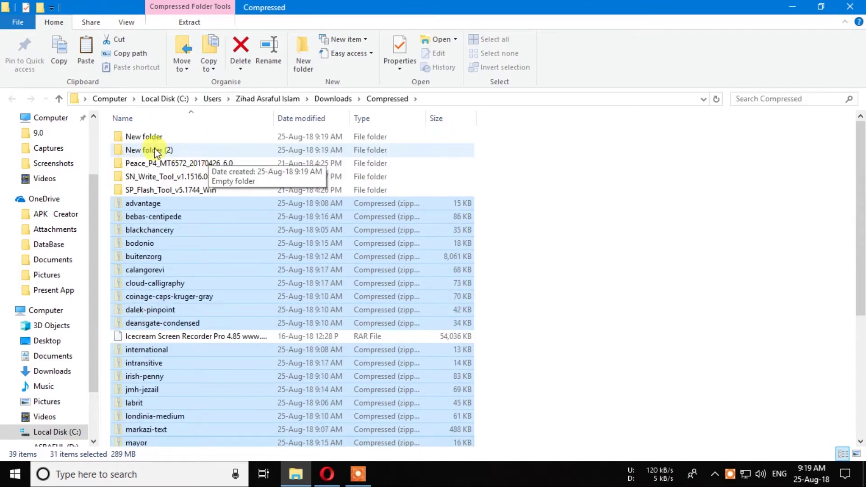
{"action": "double_click", "coordinate": [168, 149]}
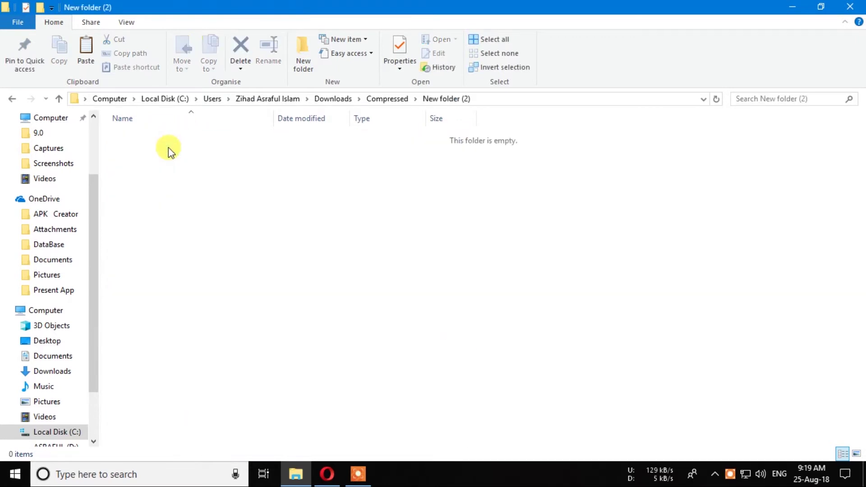
{"action": "key", "text": "alt+Left"}
{"action": "double_click", "coordinate": [156, 135]}
{"action": "key", "text": "alt+Left"}
{"action": "double_click", "coordinate": [159, 140]}
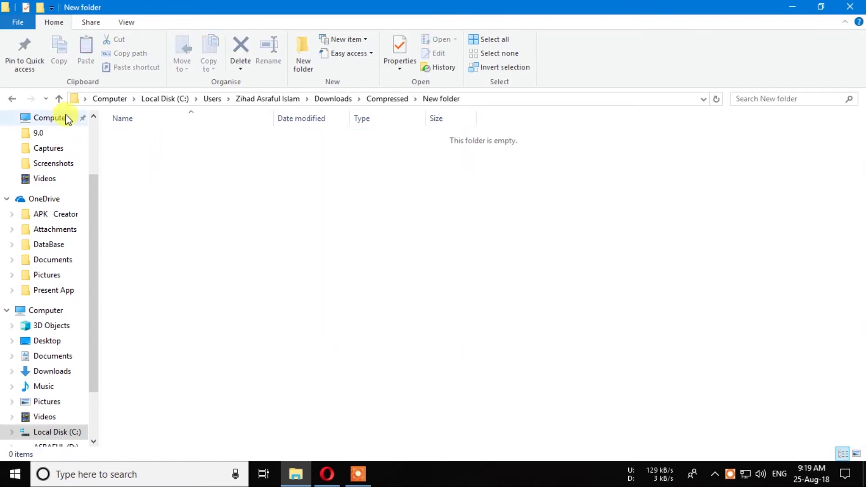
{"action": "key", "text": "ctrl+v"}
- Permanently delete the spare New folder (2) from the Compressed folder
{"action": "left_click", "coordinate": [58, 101]}
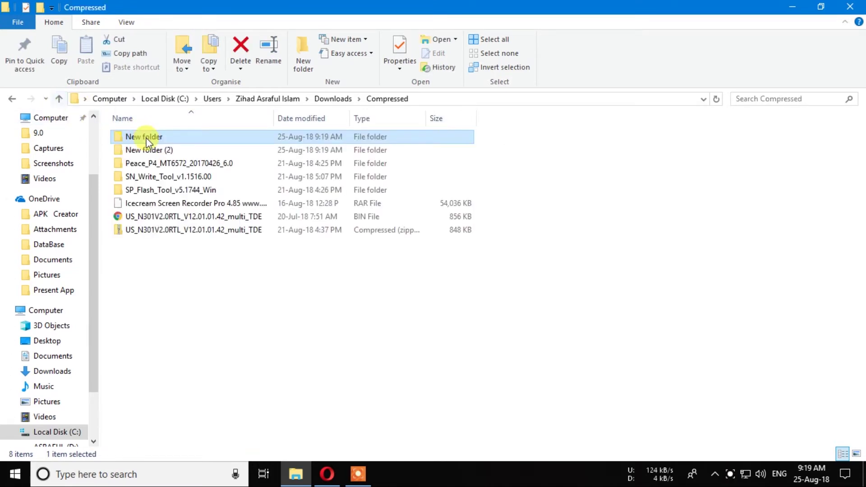
{"action": "left_click", "coordinate": [156, 152]}
{"action": "key", "text": "shift+Delete"}
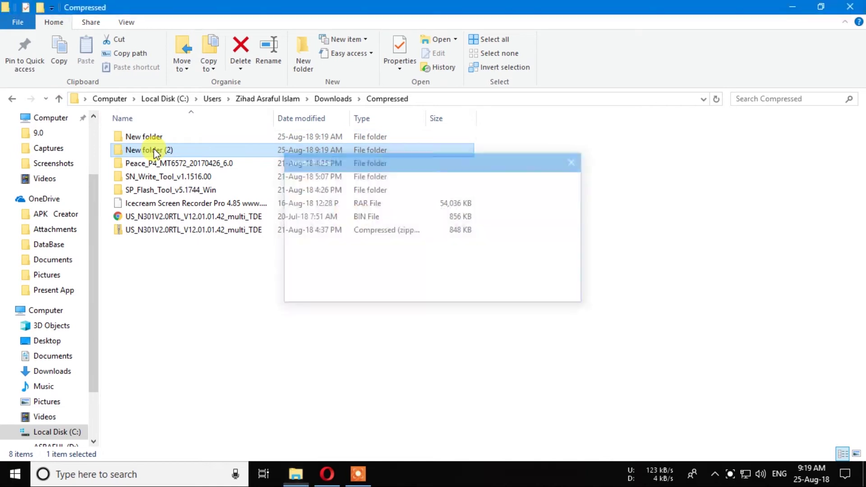
{"action": "key", "text": "Return"}
- Extract all archives inside New folder into that same folder with 7-Zip, replacing the existing readme.txt
{"action": "double_click", "coordinate": [154, 138]}
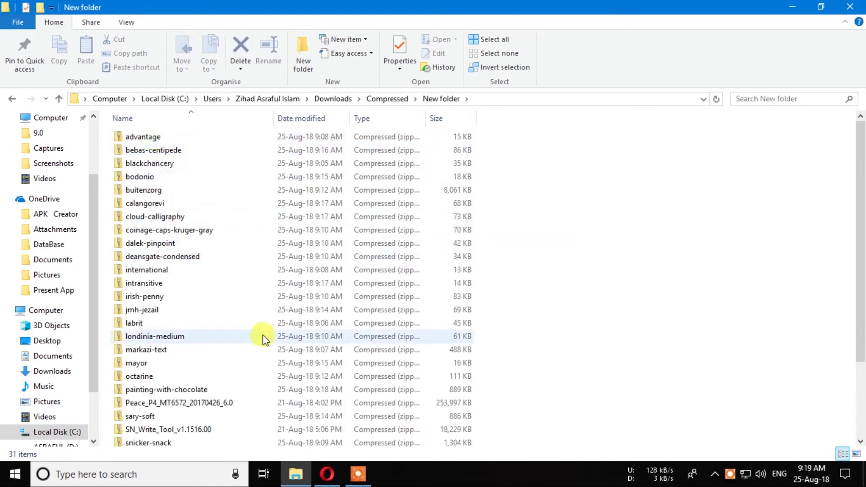
{"action": "scroll", "coordinate": [201, 305], "scroll_direction": "down", "scroll_amount": 2}
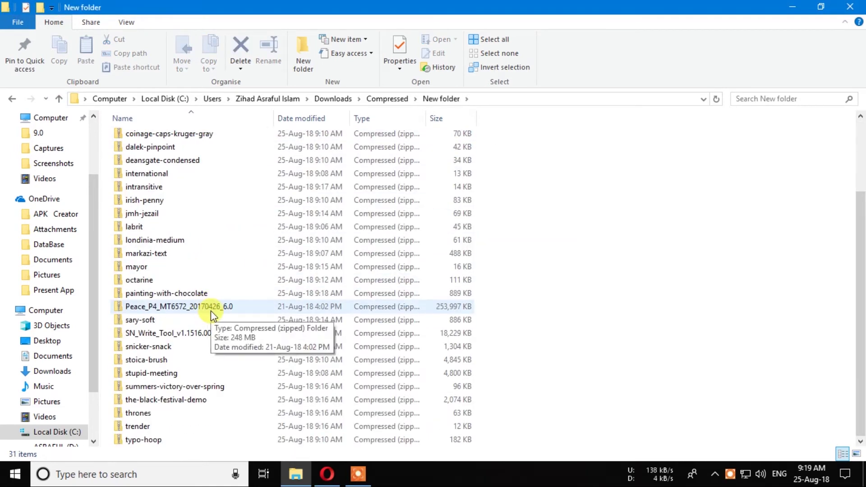
{"action": "key", "text": "ctrl+a"}
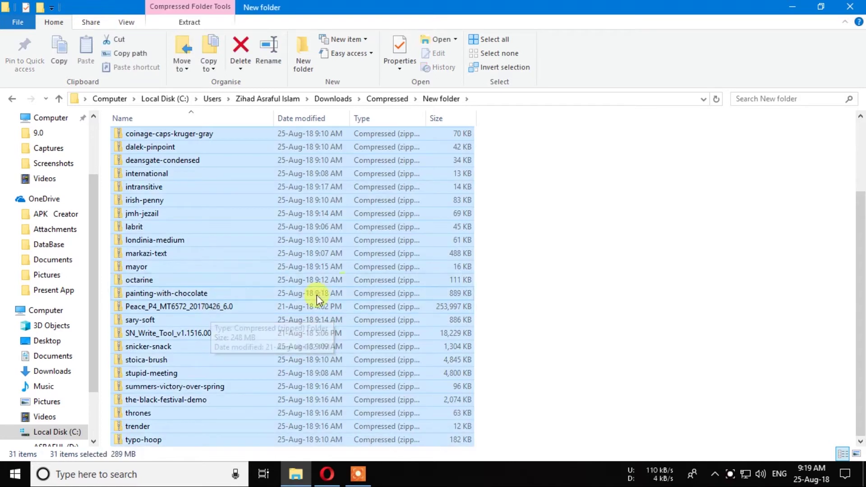
{"action": "right_click", "coordinate": [231, 280]}
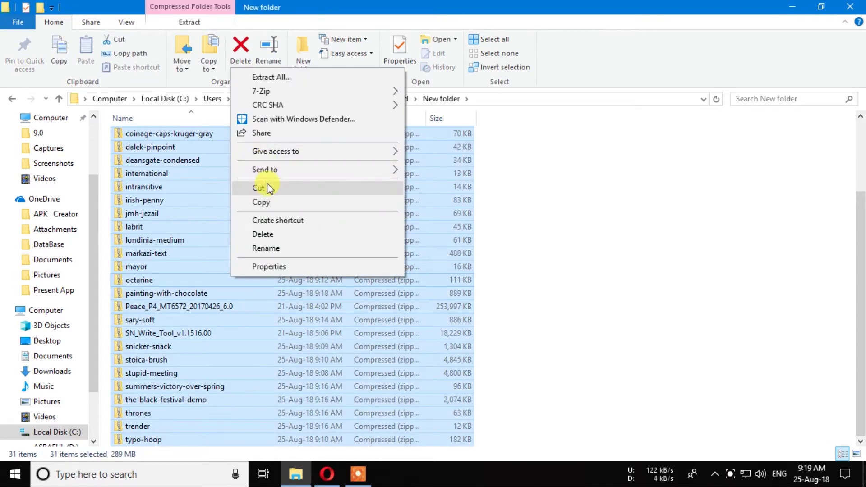
{"action": "mouse_move", "coordinate": [274, 96]}
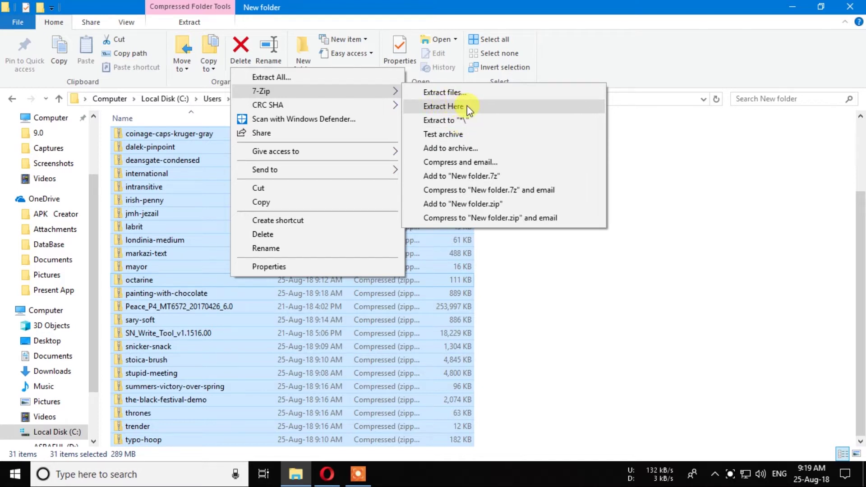
{"action": "left_click", "coordinate": [483, 108]}
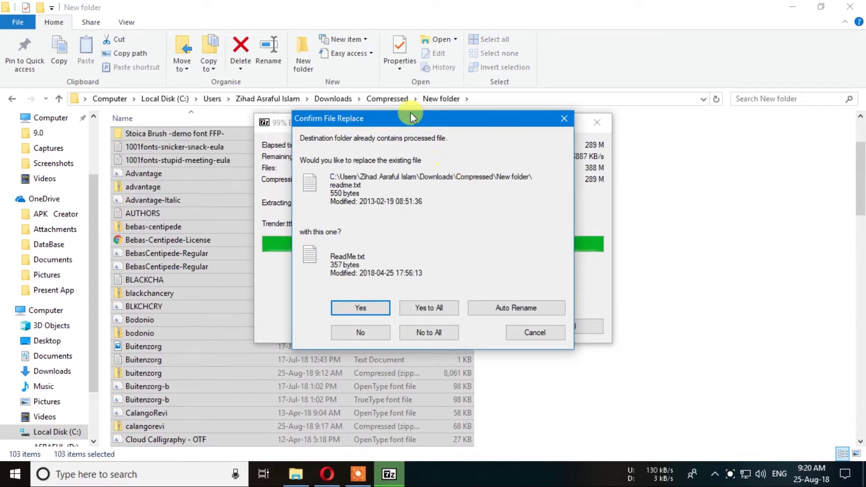
{"action": "left_click", "coordinate": [378, 307]}
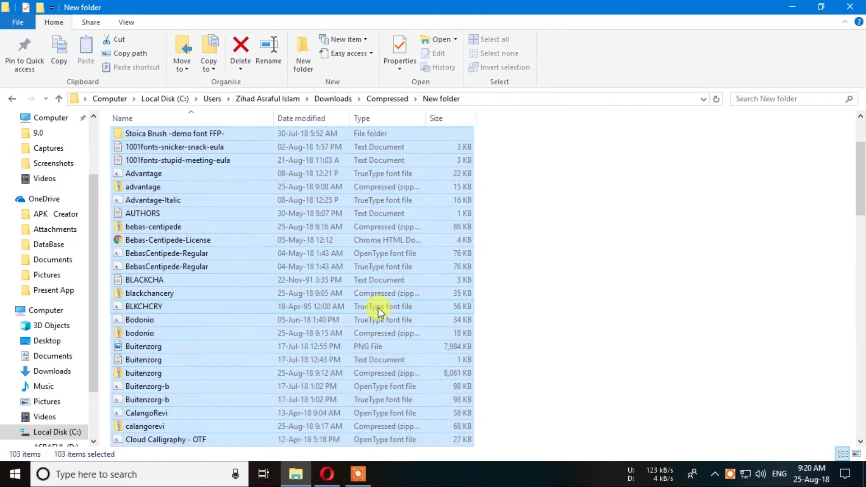
{"action": "scroll", "coordinate": [202, 280], "scroll_direction": "down", "scroll_amount": 20}
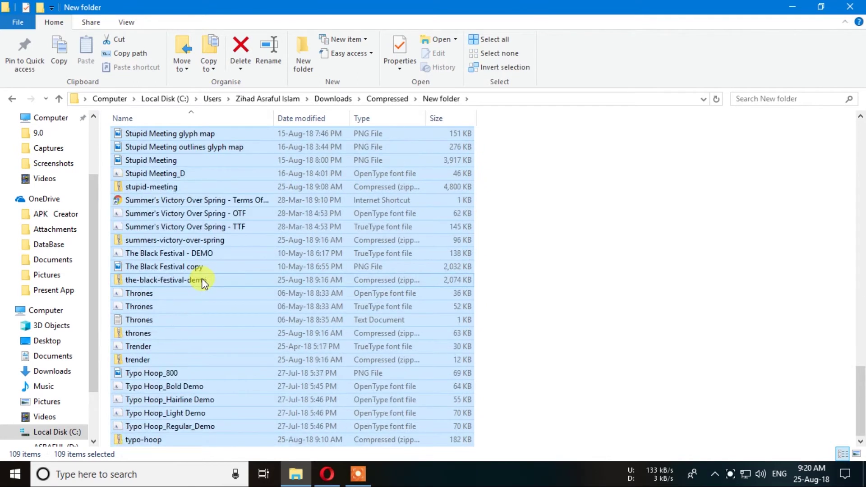
- Show the contents of New folder as small icons and refresh the folder
{"action": "left_click", "coordinate": [671, 281]}
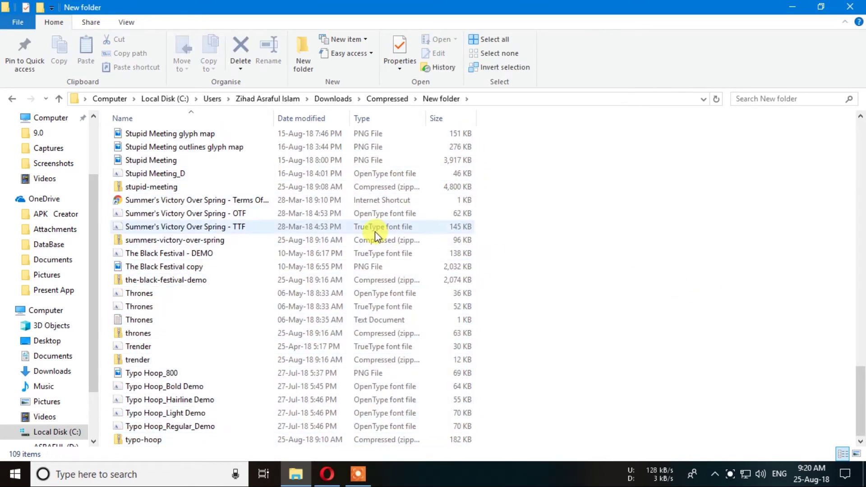
{"action": "key", "text": "ctrl+shift+6"}
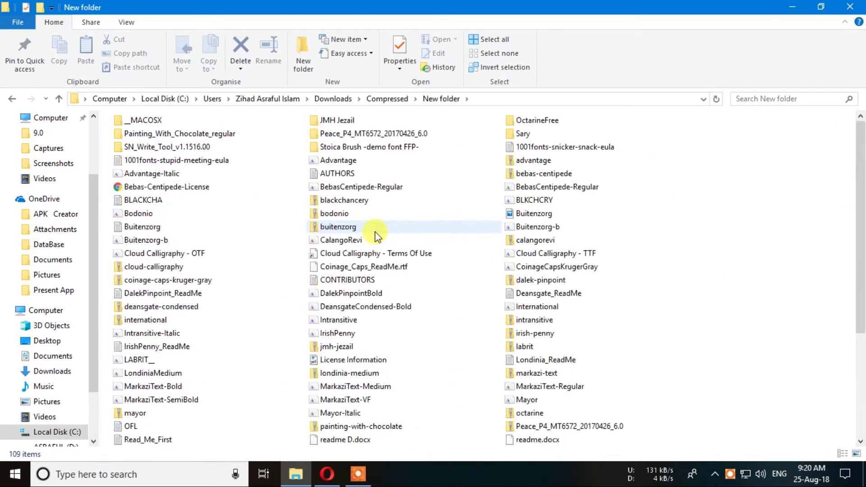
{"action": "key", "text": "ctrl+shift+7"}
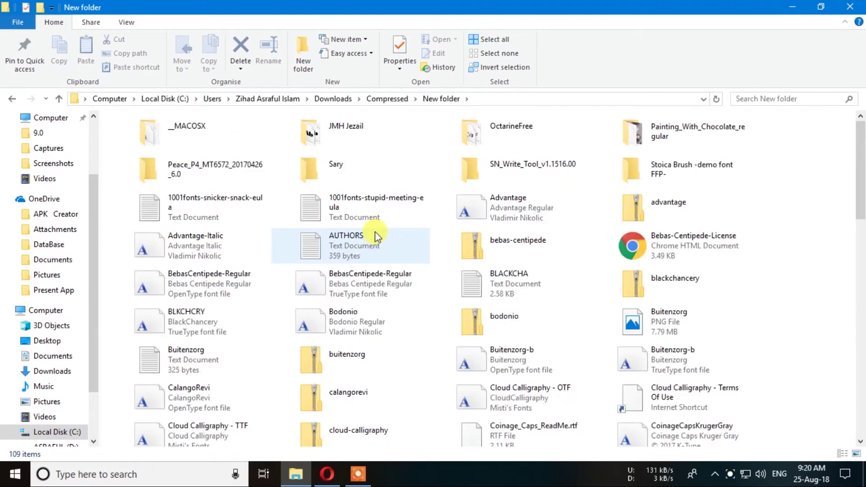
{"action": "key", "text": "ctrl+shift+5"}
{"action": "key", "text": "ctrl+shift+4"}
{"action": "right_click", "coordinate": [744, 193]}
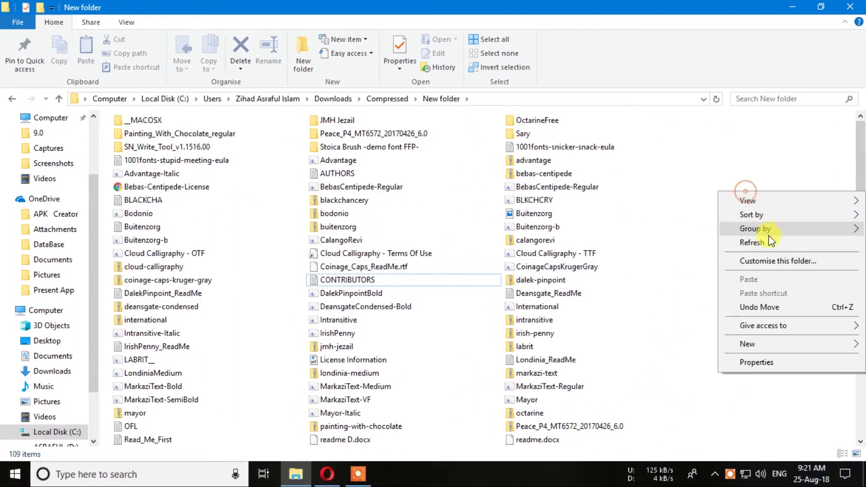
{"action": "left_click", "coordinate": [766, 240]}
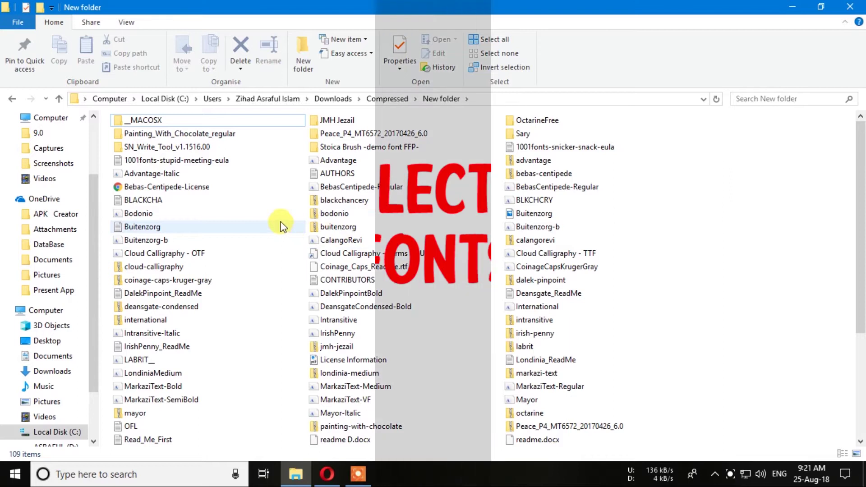
- Select the first column's font files from Advantage-Italic through Typo Hoop_Hairline Demo, leaving out archives, text files and images
{"action": "left_click", "coordinate": [164, 176]}
{"action": "left_click", "coordinate": [149, 214], "text": "ctrl"}
{"action": "left_click", "coordinate": [144, 239], "text": "ctrl"}
{"action": "left_click", "coordinate": [142, 253], "text": "ctrl"}
{"action": "left_click", "coordinate": [135, 333], "text": "ctrl"}
{"action": "left_click", "coordinate": [135, 359], "text": "ctrl"}
{"action": "left_click", "coordinate": [135, 373], "text": "ctrl"}
{"action": "left_click", "coordinate": [135, 386], "text": "ctrl"}
{"action": "left_click", "coordinate": [135, 400], "text": "ctrl"}
{"action": "scroll", "coordinate": [134, 393], "scroll_direction": "down", "scroll_amount": 1}
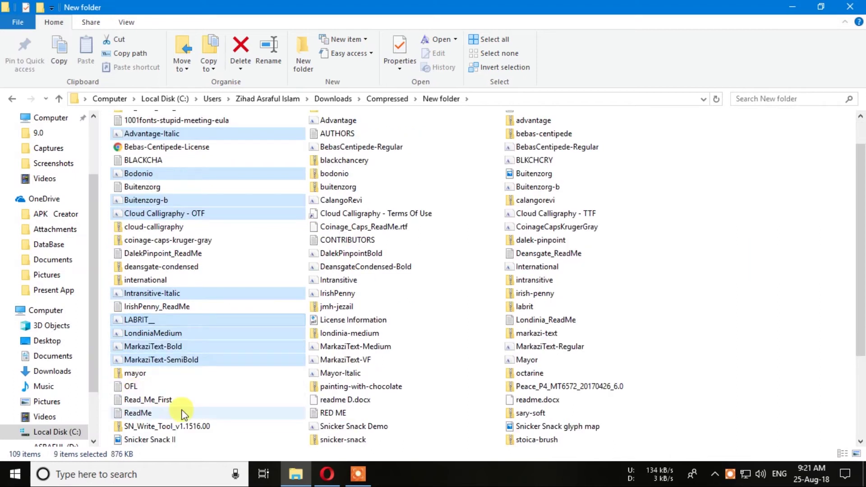
{"action": "scroll", "coordinate": [134, 390], "scroll_direction": "down", "scroll_amount": 3}
{"action": "left_click", "coordinate": [166, 427], "text": "ctrl"}
- Add the second column's font files to the selection, from Advantage through Typo Hoop_Light Demo
{"action": "left_click", "coordinate": [360, 426], "text": "ctrl"}
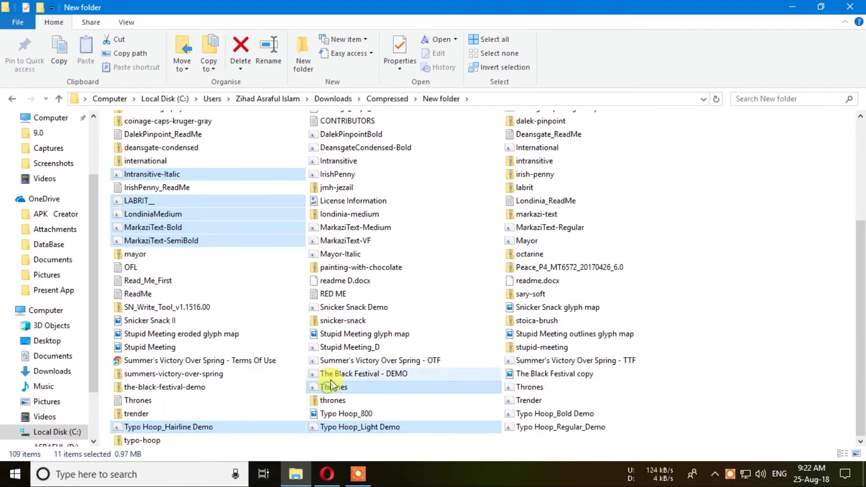
{"action": "left_click", "coordinate": [333, 387], "text": "ctrl"}
{"action": "left_click", "coordinate": [347, 346], "text": "ctrl"}
{"action": "left_click", "coordinate": [343, 307], "text": "ctrl"}
{"action": "scroll", "coordinate": [329, 299], "scroll_direction": "up", "scroll_amount": 3}
{"action": "left_click", "coordinate": [338, 294], "text": "ctrl"}
{"action": "left_click", "coordinate": [338, 201], "text": "ctrl"}
{"action": "scroll", "coordinate": [329, 217], "scroll_direction": "up", "scroll_amount": 6}
{"action": "left_click", "coordinate": [339, 160], "text": "ctrl"}
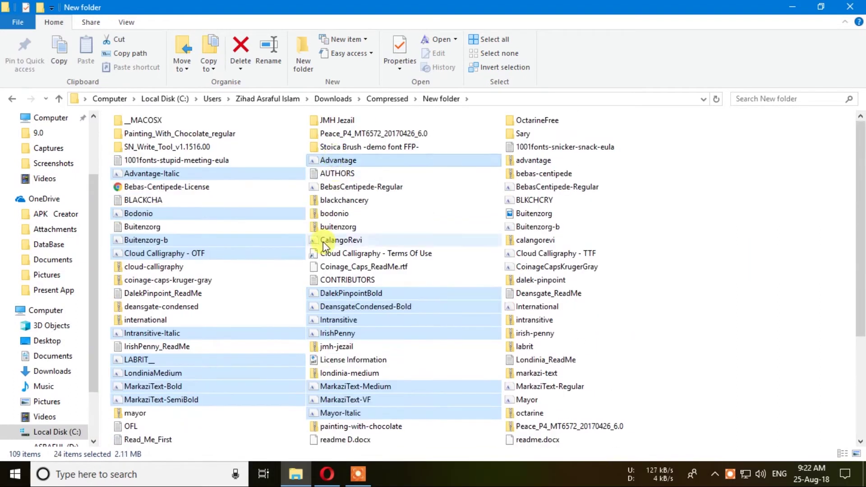
{"action": "left_click", "coordinate": [338, 187], "text": "ctrl"}
{"action": "left_click", "coordinate": [341, 240], "text": "ctrl"}
- Add the third column's font files to the selection, from BebasCentipede-Regular through Typo Hoop_Regular_Demo
{"action": "left_click", "coordinate": [560, 186], "text": "ctrl"}
{"action": "left_click", "coordinate": [563, 199], "text": "ctrl"}
{"action": "left_click", "coordinate": [567, 227], "text": "ctrl"}
{"action": "left_click", "coordinate": [550, 253], "text": "ctrl"}
{"action": "left_click", "coordinate": [539, 267], "text": "ctrl"}
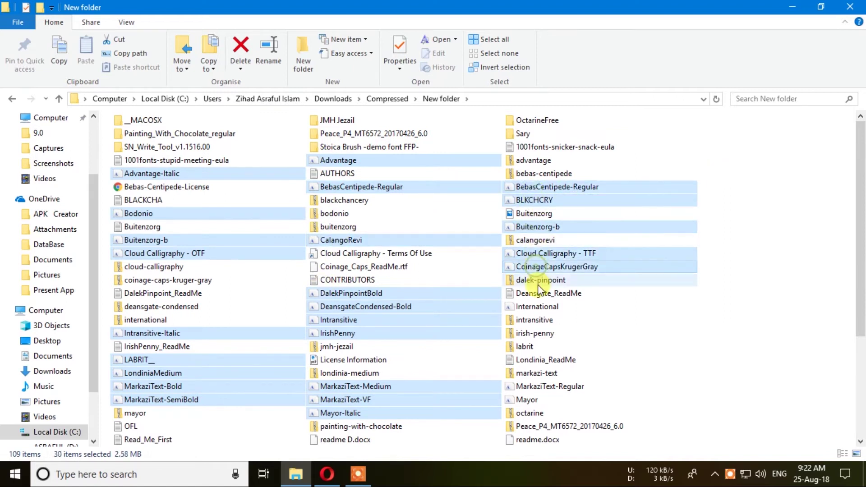
{"action": "left_click", "coordinate": [537, 306], "text": "ctrl"}
{"action": "scroll", "coordinate": [537, 297], "scroll_direction": "down", "scroll_amount": 4}
{"action": "left_click", "coordinate": [532, 227], "text": "ctrl"}
{"action": "left_click", "coordinate": [527, 240], "text": "ctrl"}
{"action": "left_click", "coordinate": [564, 360], "text": "ctrl"}
{"action": "left_click", "coordinate": [530, 387], "text": "ctrl"}
{"action": "left_click", "coordinate": [559, 427], "text": "ctrl"}
{"action": "left_click_drag", "start_coordinate": [607, 440], "coordinate": [544, 380]}
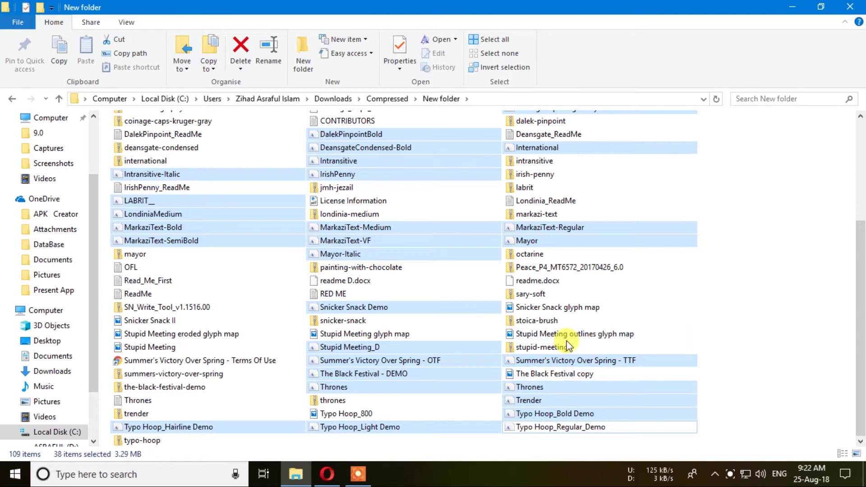
{"action": "left_click", "coordinate": [575, 435], "text": "ctrl"}
{"action": "left_click", "coordinate": [569, 432], "text": "ctrl"}
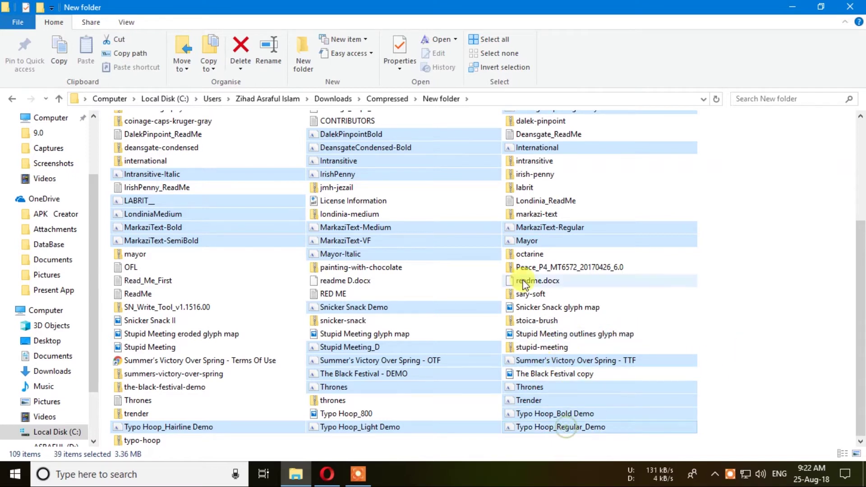
- Cut the selected font files and paste them into a newly created subfolder of New folder, refreshing it
{"action": "scroll", "coordinate": [522, 282], "scroll_direction": "up", "scroll_amount": 4}
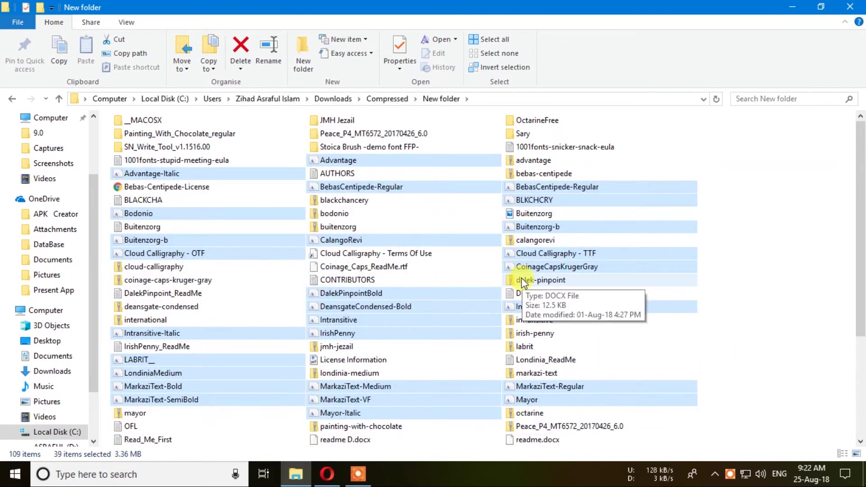
{"action": "scroll", "coordinate": [521, 280], "scroll_direction": "down", "scroll_amount": 4}
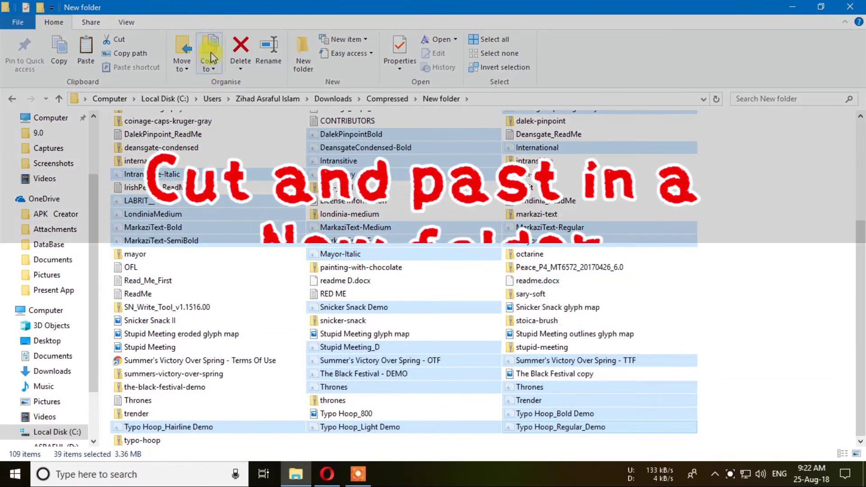
{"action": "left_click", "coordinate": [310, 56]}
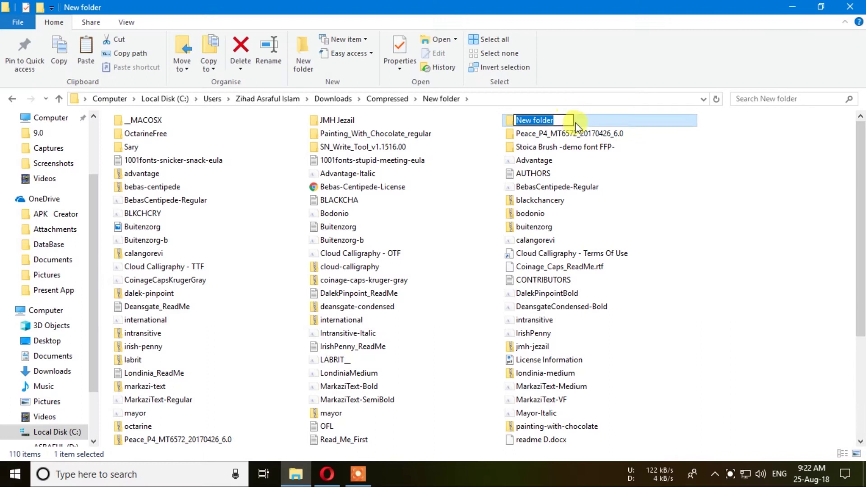
{"action": "left_click", "coordinate": [594, 120]}
{"action": "double_click", "coordinate": [514, 120]}
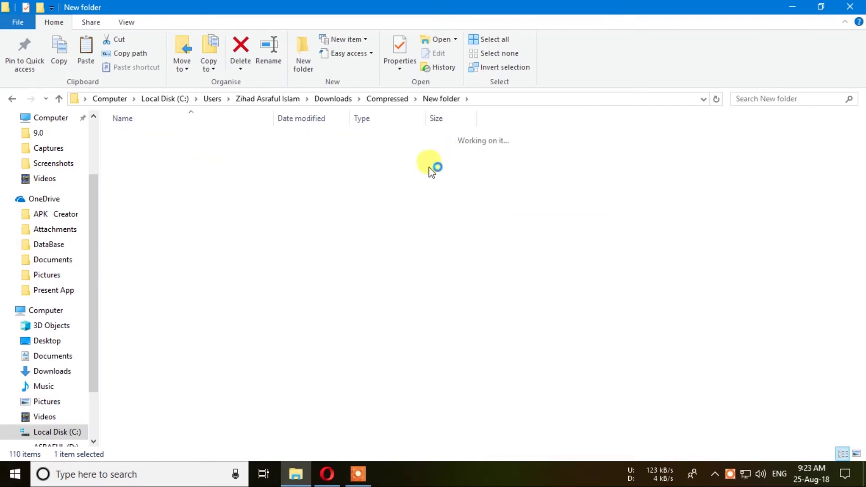
{"action": "key", "text": "ctrl+v"}
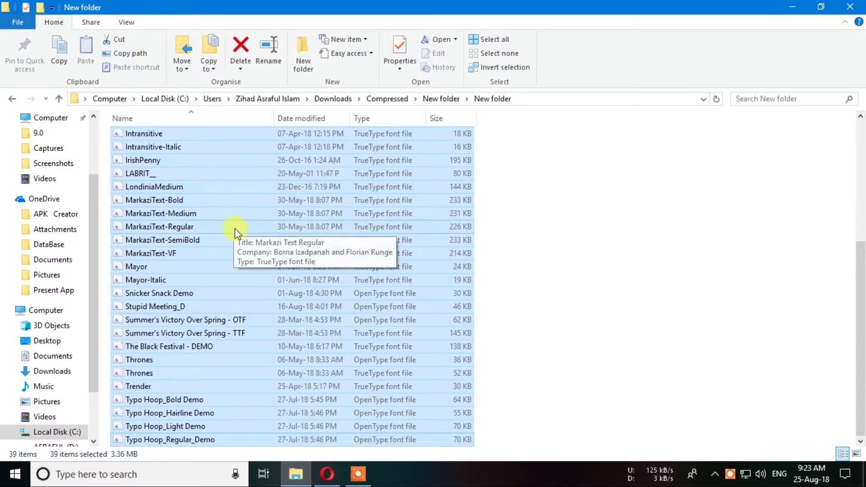
{"action": "left_click", "coordinate": [613, 279]}
{"action": "right_click", "coordinate": [548, 207]}
{"action": "left_click", "coordinate": [558, 255]}
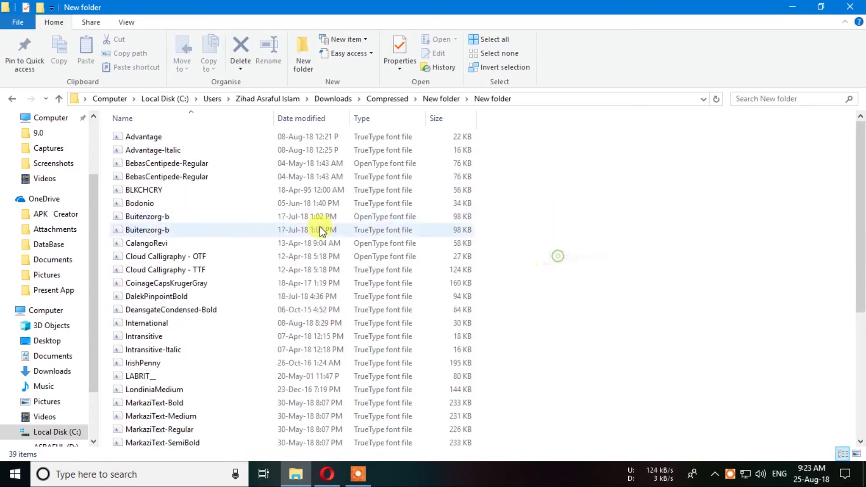
{"action": "scroll", "coordinate": [261, 239], "scroll_direction": "down", "scroll_amount": 2}
{"action": "scroll", "coordinate": [262, 237], "scroll_direction": "down", "scroll_amount": 3}
{"action": "scroll", "coordinate": [262, 236], "scroll_direction": "up", "scroll_amount": 6}
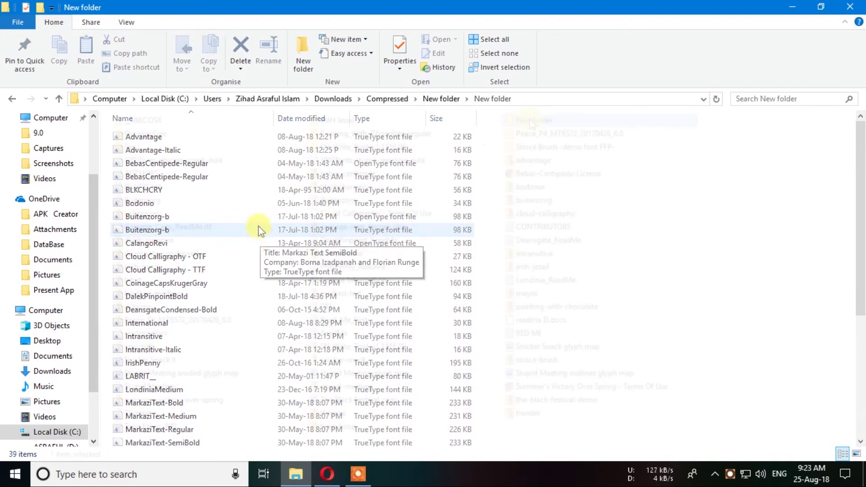
- Rename the subfolder holding the font files as New English
{"action": "left_click", "coordinate": [59, 99]}
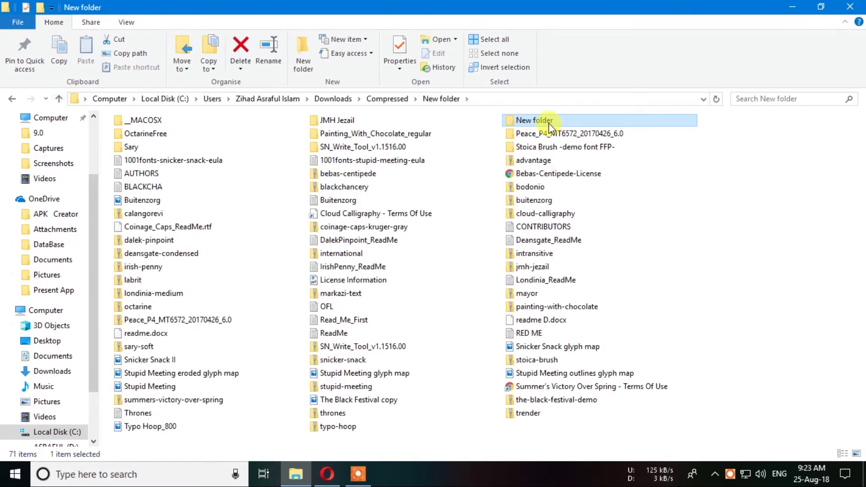
{"action": "right_click", "coordinate": [548, 123]}
{"action": "left_click", "coordinate": [586, 373]}
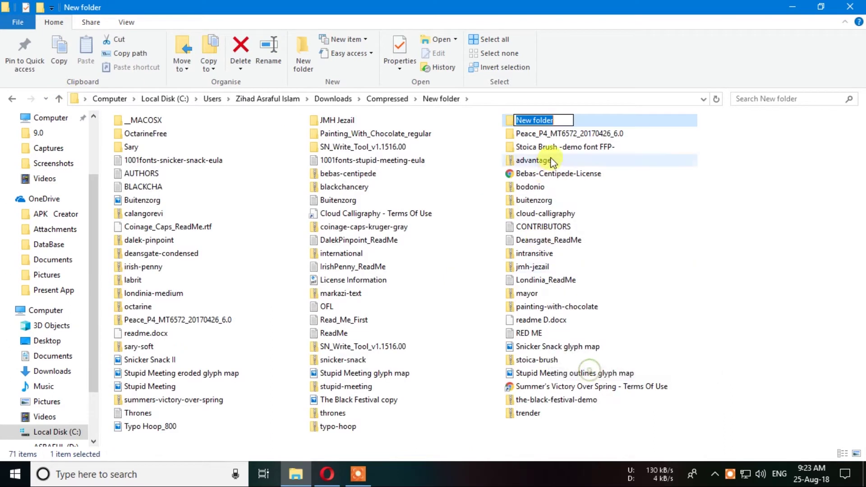
{"action": "type", "text": "New E"}
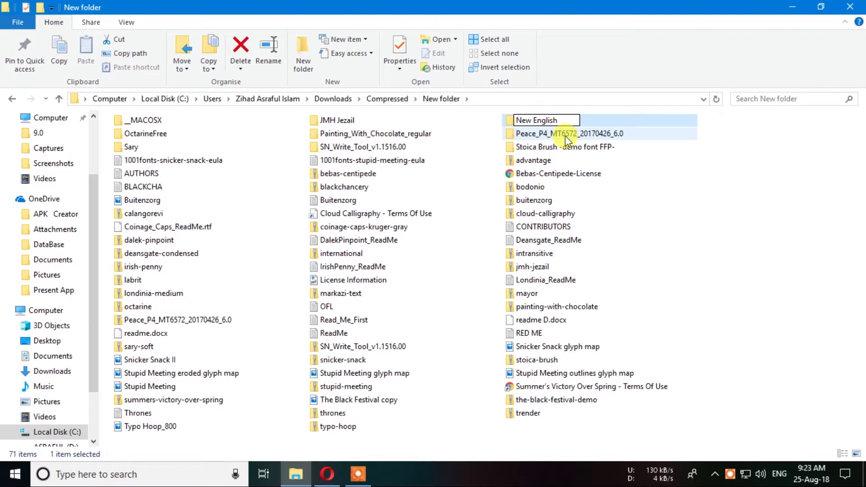
{"action": "type", "text": "nglish"}
{"action": "key", "text": "Return"}
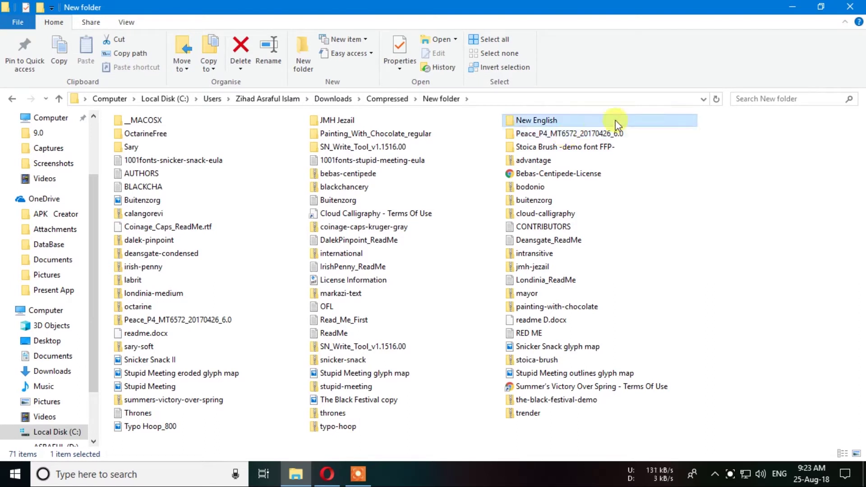
- Install all fonts from the New English folder, replacing the already installed Markazi Text Regular and Thrones Alternative
{"action": "double_click", "coordinate": [588, 120]}
{"action": "scroll", "coordinate": [373, 237], "scroll_direction": "down", "scroll_amount": 5}
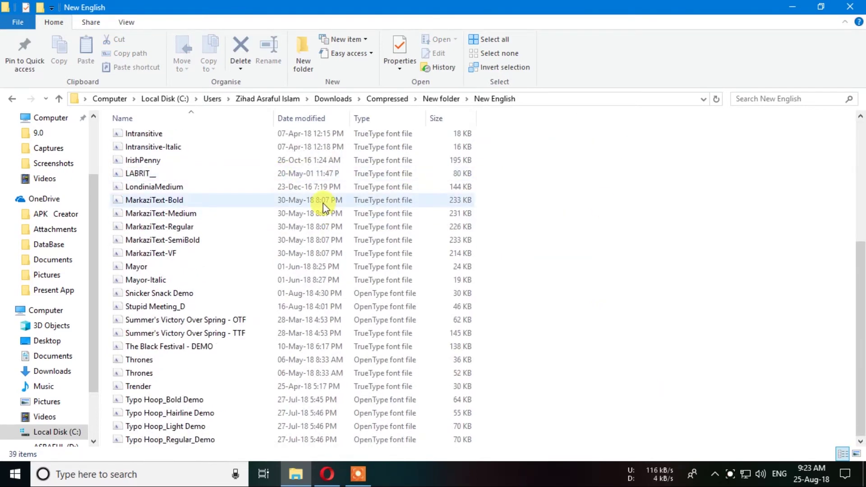
{"action": "right_click", "coordinate": [536, 221]}
{"action": "left_click", "coordinate": [530, 191]}
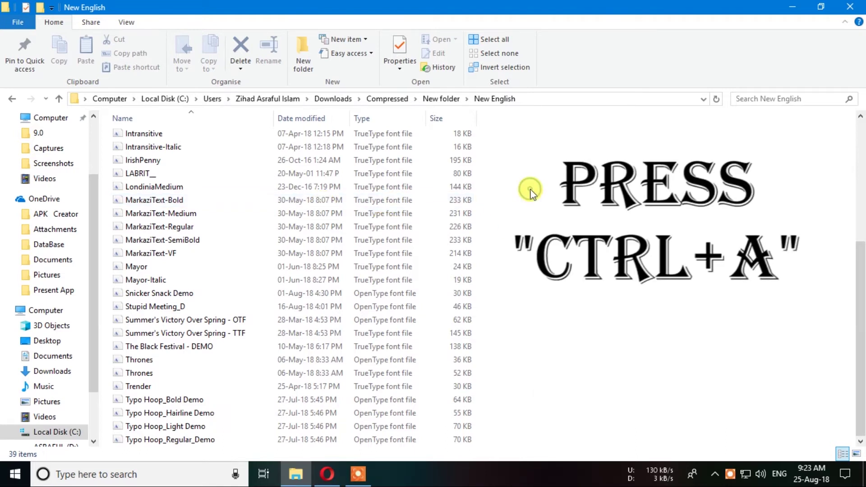
{"action": "key", "text": "ctrl+a"}
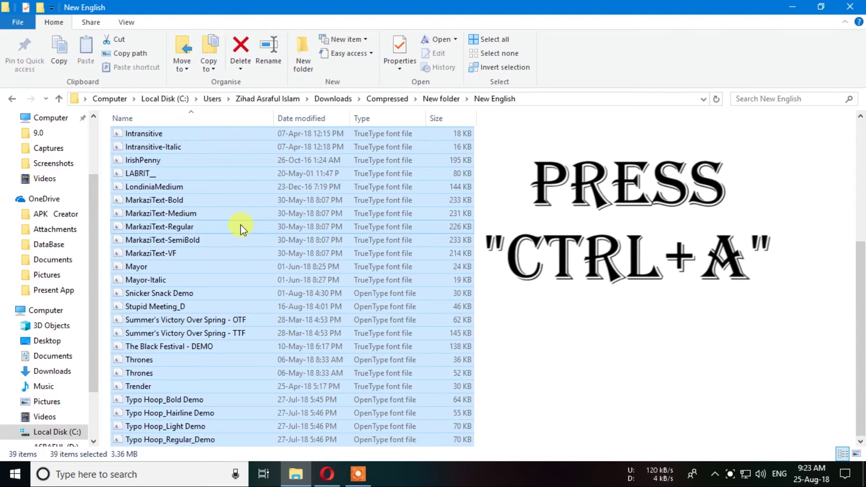
{"action": "right_click", "coordinate": [261, 134]}
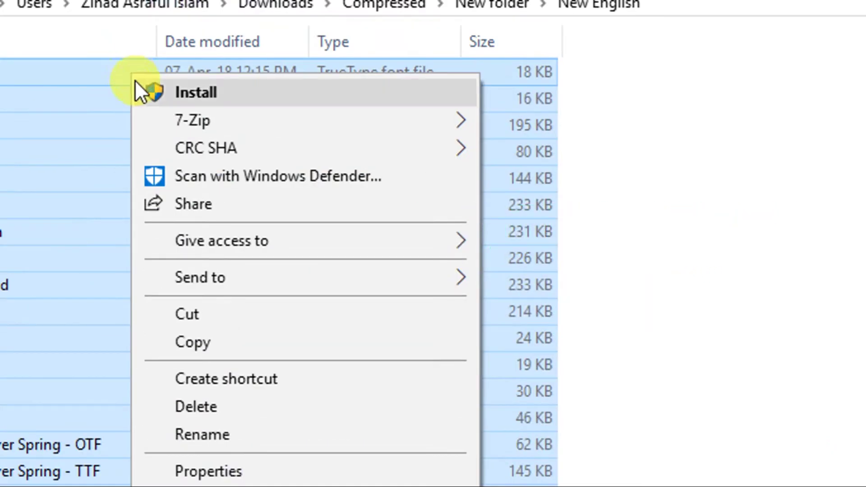
{"action": "left_click", "coordinate": [325, 91]}
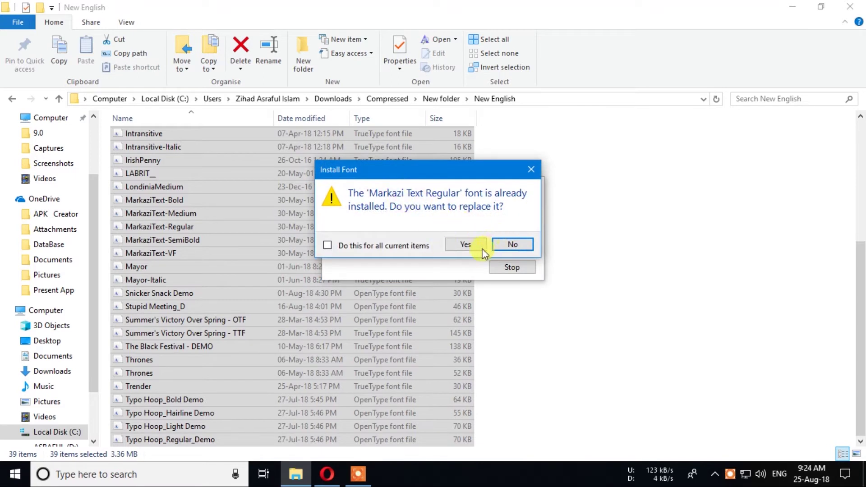
{"action": "left_click", "coordinate": [470, 247]}
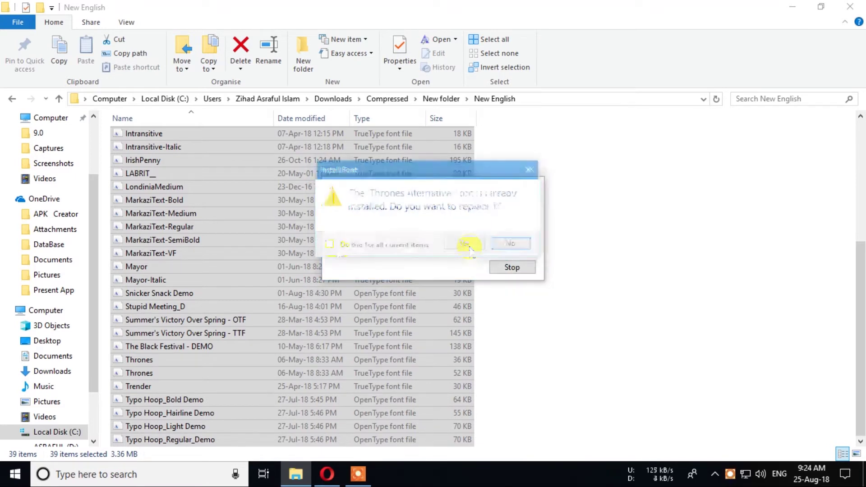
{"action": "left_click", "coordinate": [461, 244]}
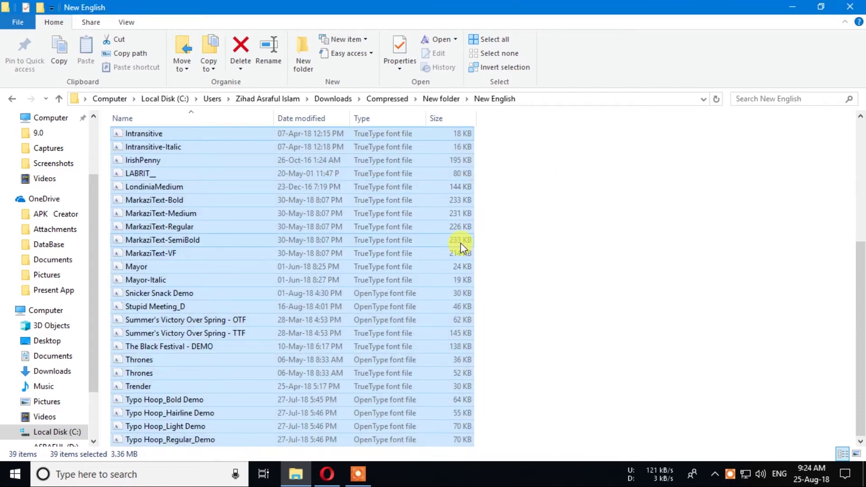
- Permanently delete everything in New folder except the New English subfolder, and refresh the folder
{"action": "left_click", "coordinate": [59, 100]}
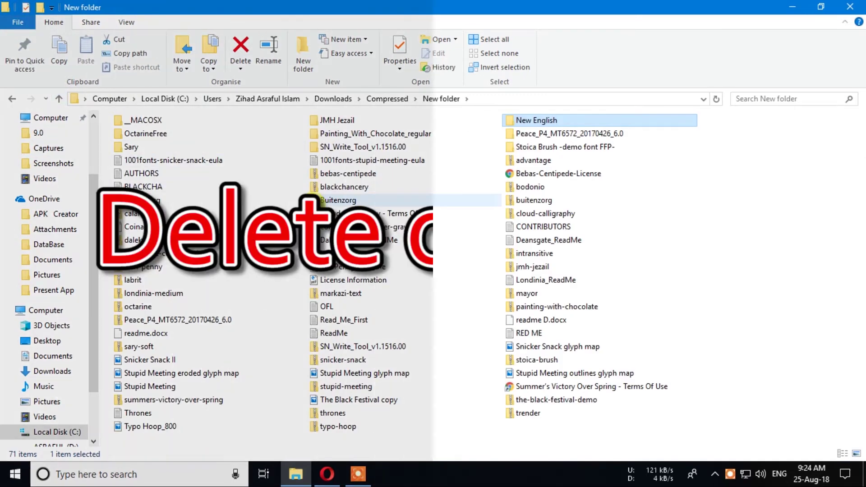
{"action": "key", "text": "ctrl+a"}
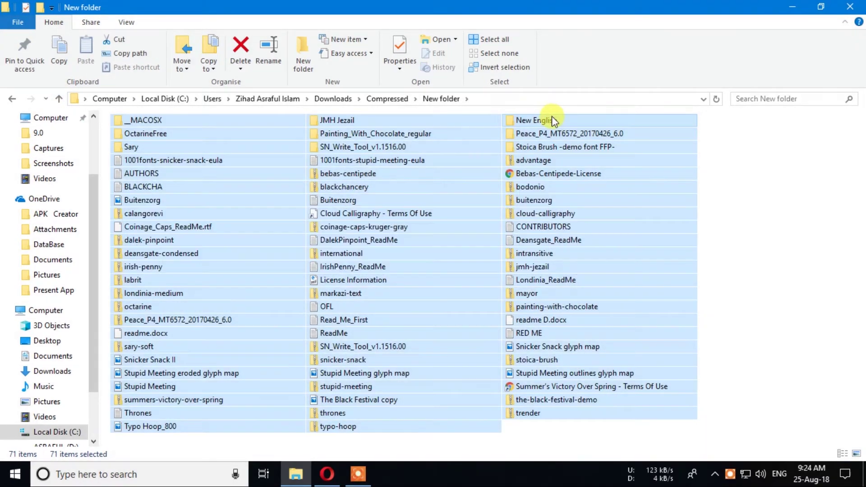
{"action": "left_click", "coordinate": [553, 121], "text": "ctrl"}
{"action": "key", "text": "shift+Delete"}
{"action": "key", "text": "Return"}
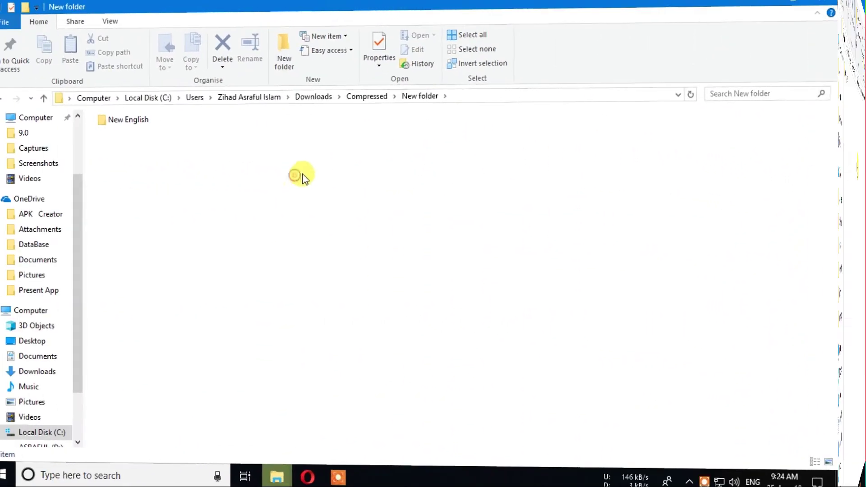
{"action": "right_click", "coordinate": [320, 175]}
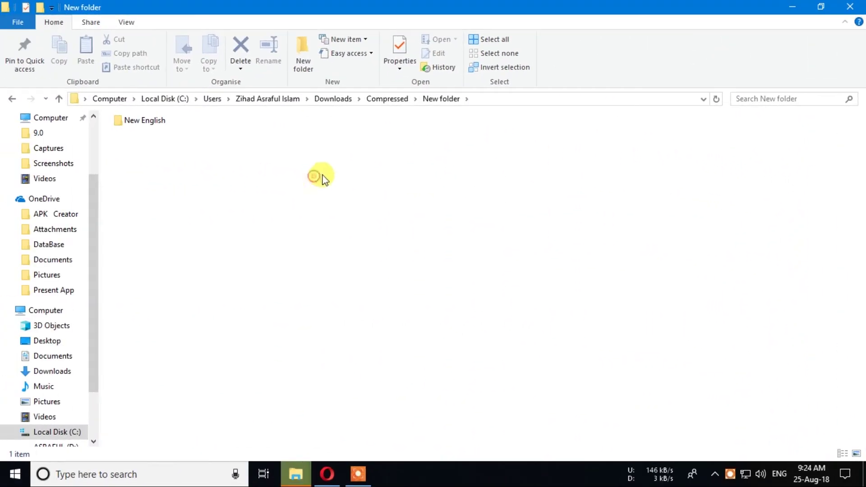
{"action": "left_click", "coordinate": [342, 226]}
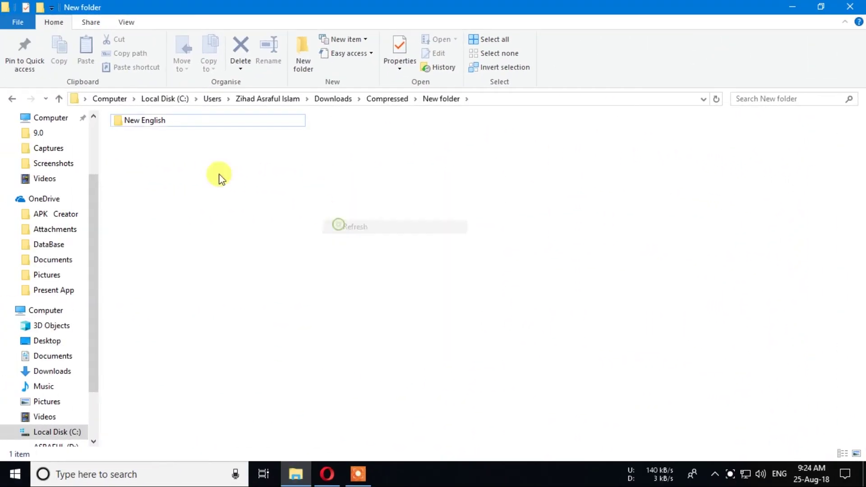
{"action": "left_click", "coordinate": [158, 123]}
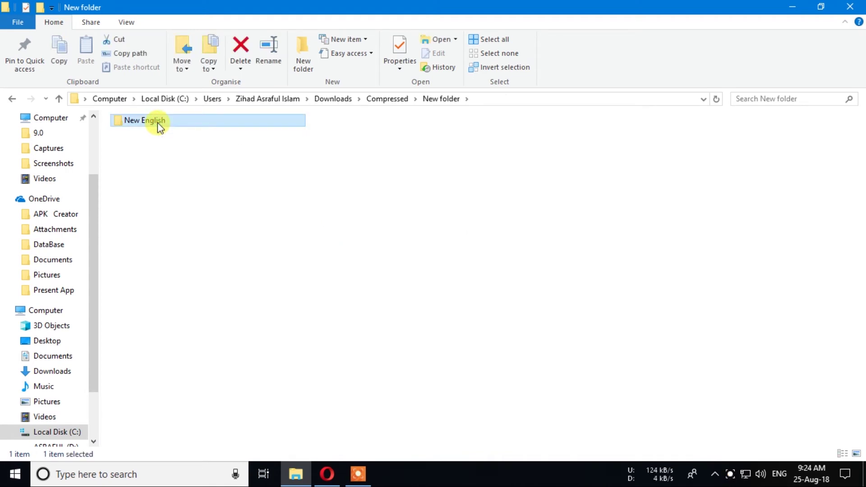
- Move the New English folder from Downloads into the English folder under Application > Font on drive D:
{"action": "right_click", "coordinate": [158, 123]}
{"action": "left_click", "coordinate": [202, 321]}
{"action": "scroll", "coordinate": [55, 406], "scroll_direction": "down", "scroll_amount": 2}
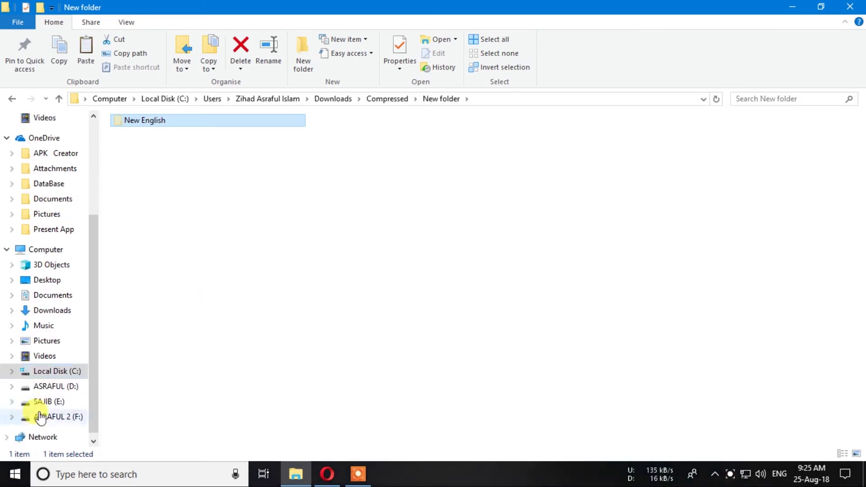
{"action": "left_click", "coordinate": [54, 386]}
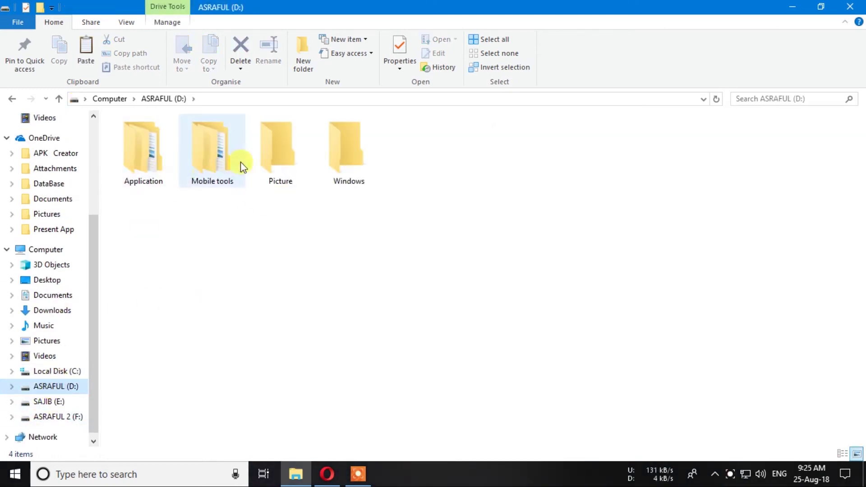
{"action": "double_click", "coordinate": [130, 180]}
{"action": "double_click", "coordinate": [231, 155]}
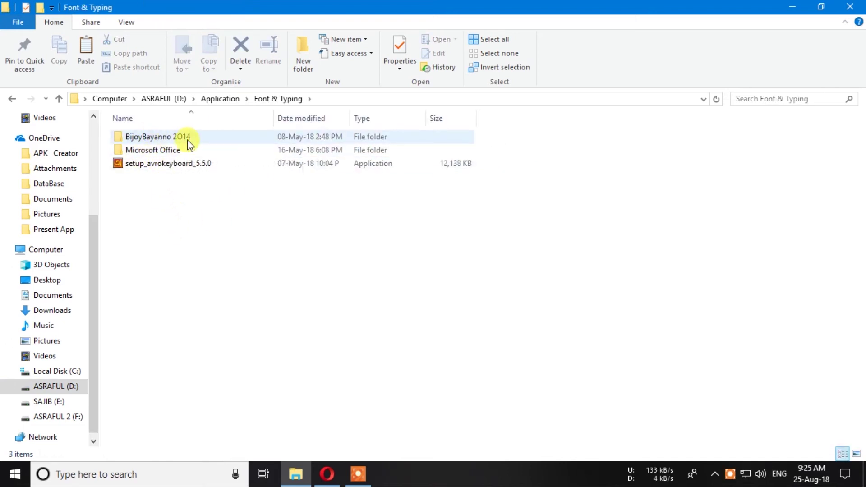
{"action": "left_click", "coordinate": [58, 99]}
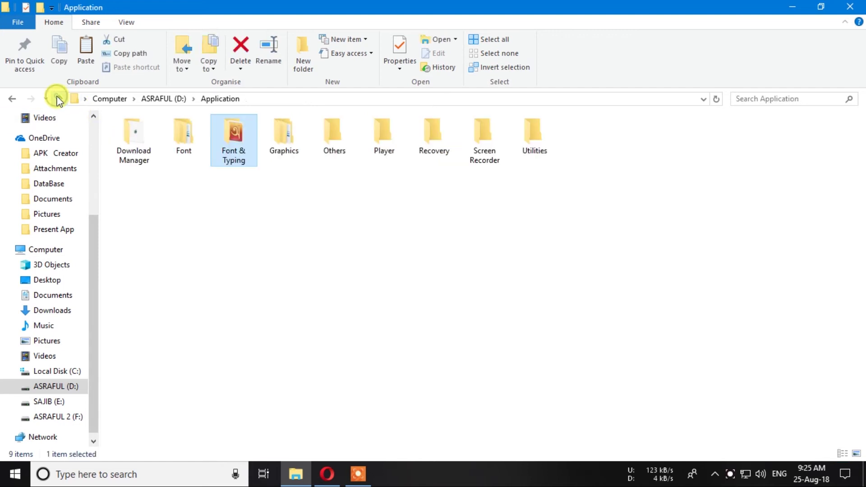
{"action": "double_click", "coordinate": [185, 137]}
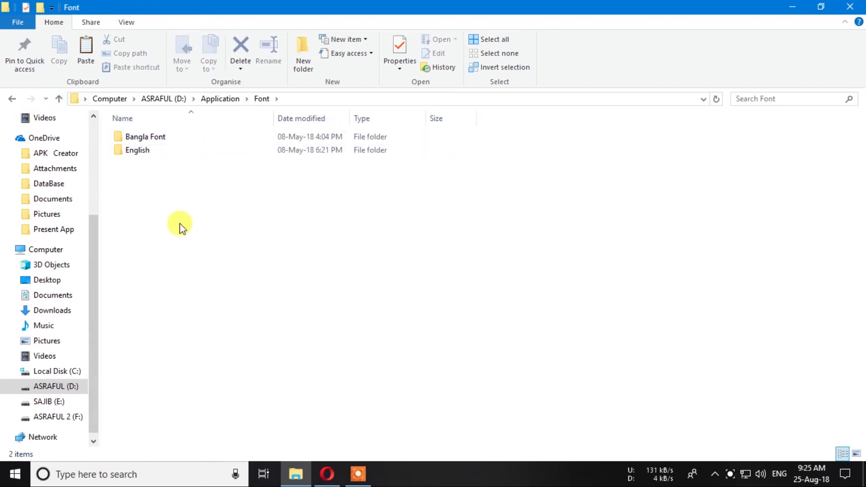
{"action": "double_click", "coordinate": [142, 150]}
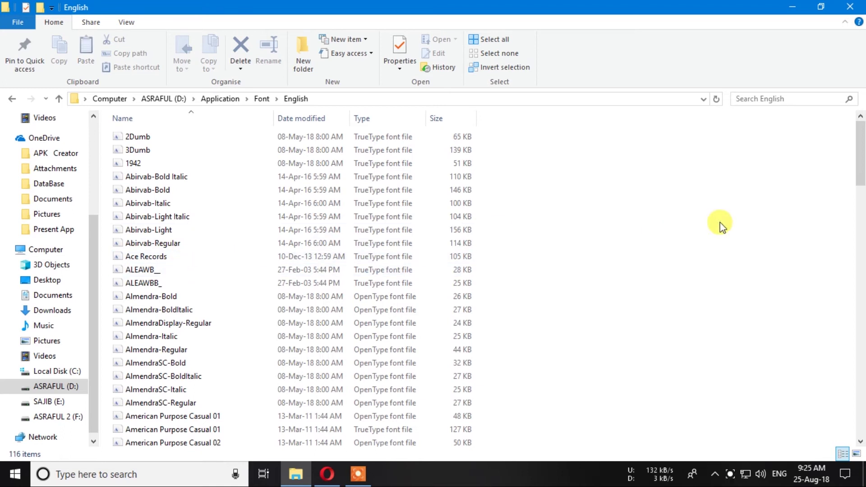
{"action": "scroll", "coordinate": [147, 199], "scroll_direction": "down", "scroll_amount": 13}
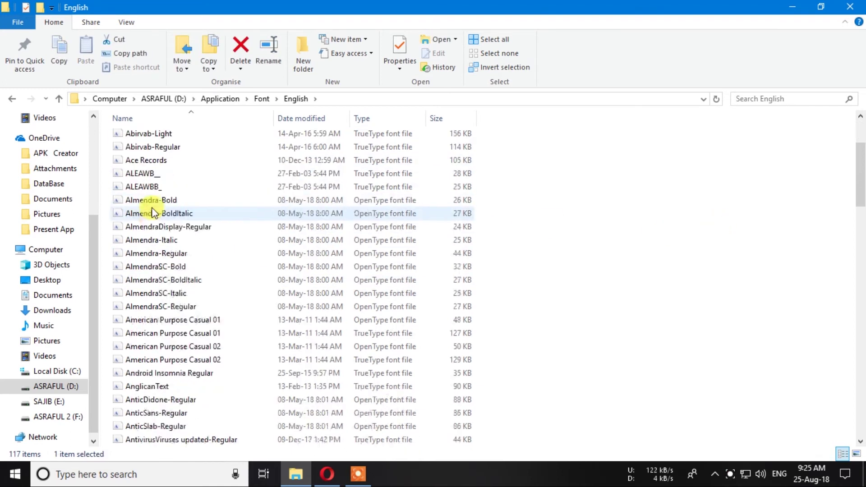
{"action": "scroll", "coordinate": [153, 214], "scroll_direction": "down", "scroll_amount": 15}
{"action": "scroll", "coordinate": [194, 210], "scroll_direction": "up", "scroll_amount": 3}
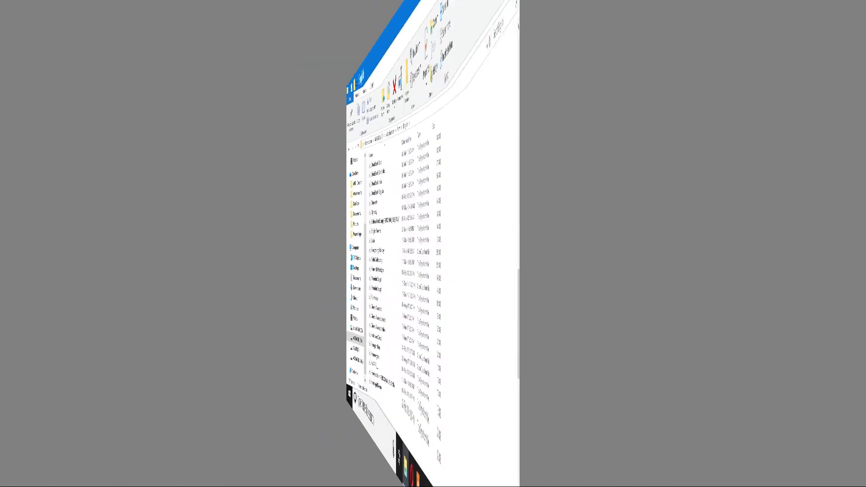
{"action": "right_click", "coordinate": [447, 86]}
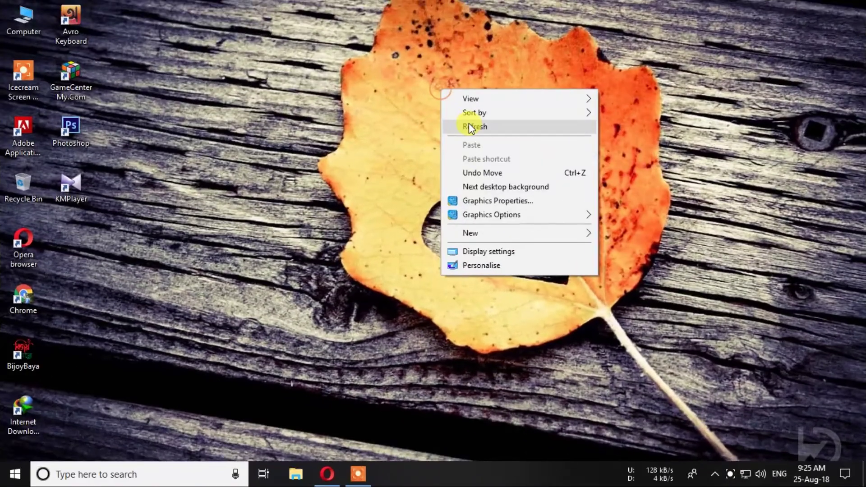
{"action": "left_click", "coordinate": [467, 126]}
{"action": "right_click", "coordinate": [469, 120]}
{"action": "left_click", "coordinate": [482, 163]}
{"action": "right_click", "coordinate": [165, 177]}
{"action": "left_click", "coordinate": [176, 214]}
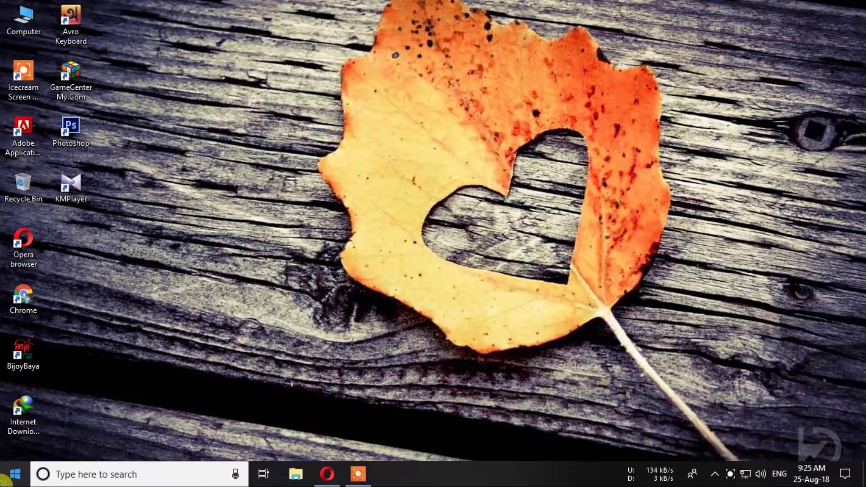
- Start Notepad and open the font settings for the untitled document, placing the dialog in the middle of the window
{"action": "left_click", "coordinate": [5, 480]}
{"action": "scroll", "coordinate": [104, 397], "scroll_direction": "down", "scroll_amount": 8}
{"action": "left_click", "coordinate": [296, 416]}
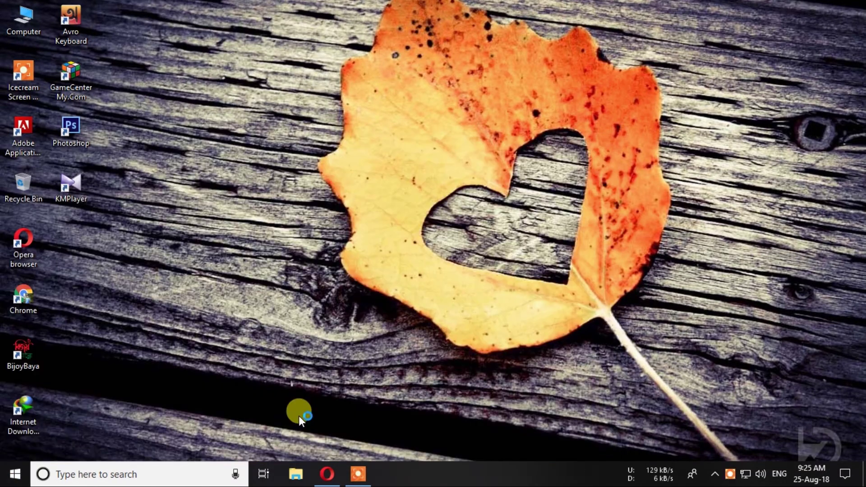
{"action": "left_click", "coordinate": [507, 58]}
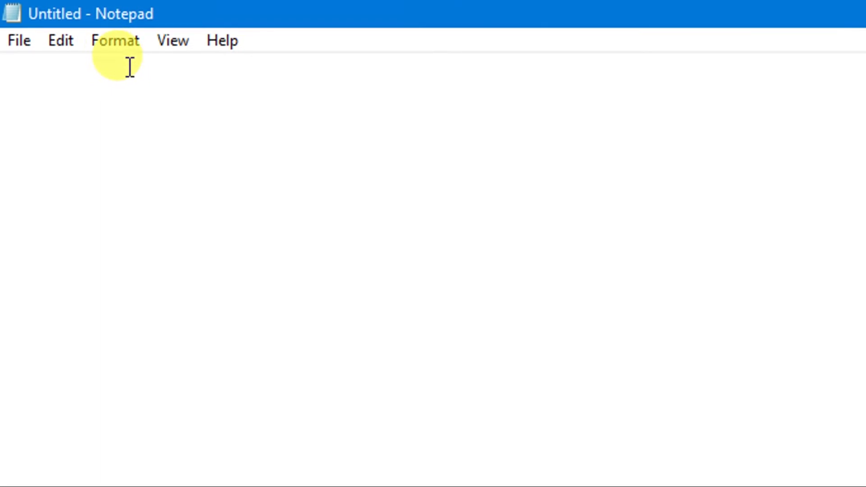
{"action": "left_click", "coordinate": [118, 50]}
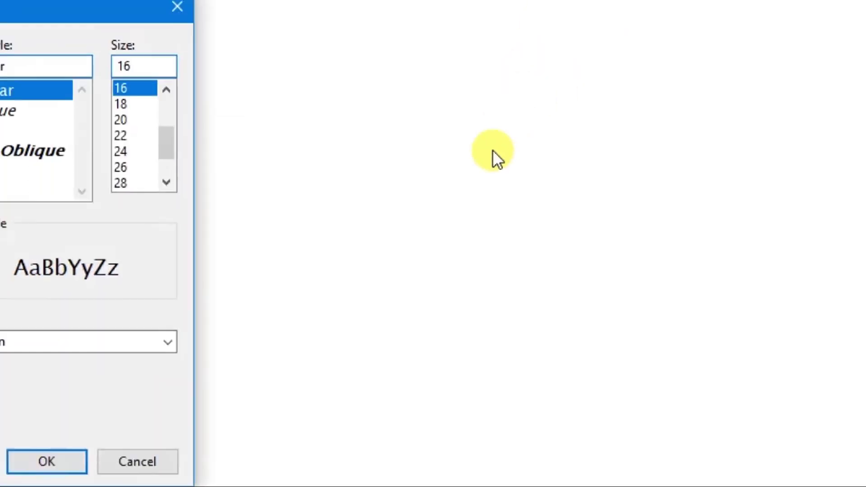
{"action": "left_click_drag", "start_coordinate": [134, 95], "coordinate": [438, 101]}
- Examine the list of available fonts for the newly installed ones
{"action": "scroll", "coordinate": [309, 174], "scroll_direction": "down", "scroll_amount": 1}
{"action": "scroll", "coordinate": [313, 172], "scroll_direction": "up", "scroll_amount": 4}
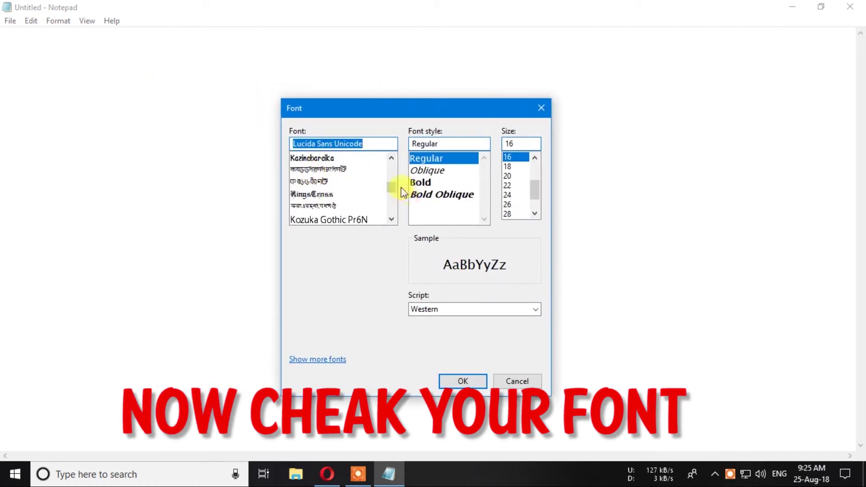
{"action": "scroll", "coordinate": [390, 186], "scroll_direction": "up", "scroll_amount": 5}
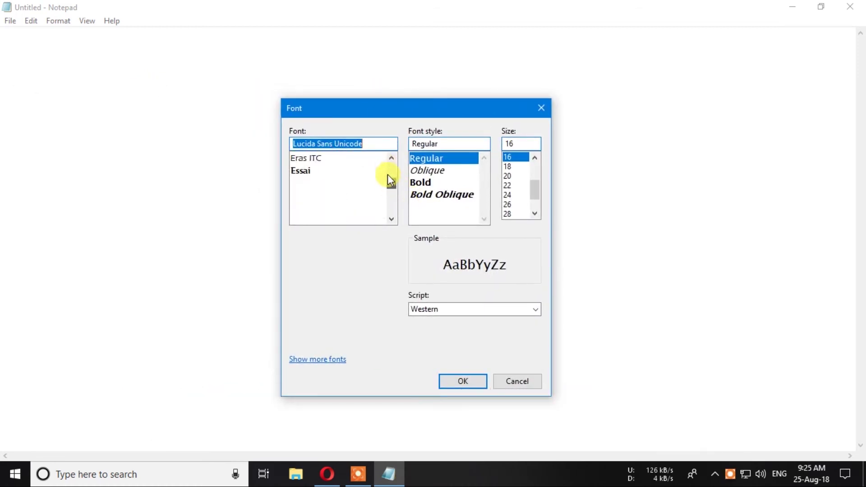
{"action": "left_click_drag", "start_coordinate": [389, 180], "coordinate": [392, 169]}
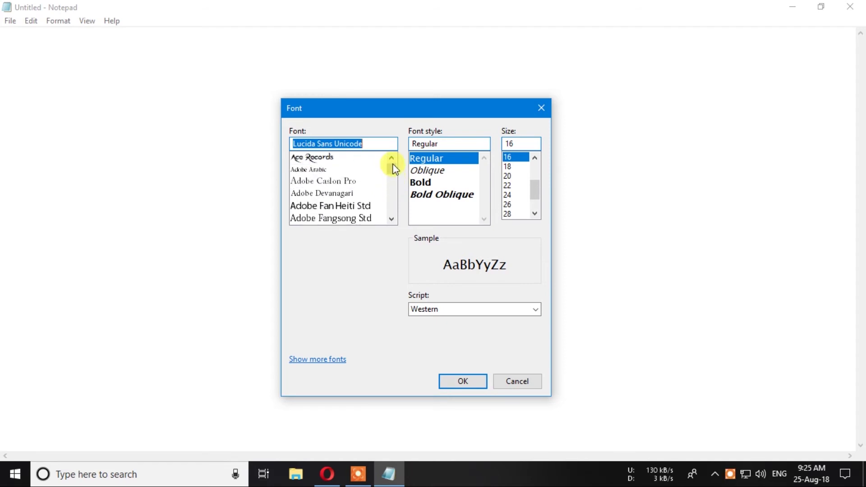
{"action": "scroll", "coordinate": [391, 166], "scroll_direction": "down", "scroll_amount": 4}
{"action": "scroll", "coordinate": [354, 180], "scroll_direction": "down", "scroll_amount": 5}
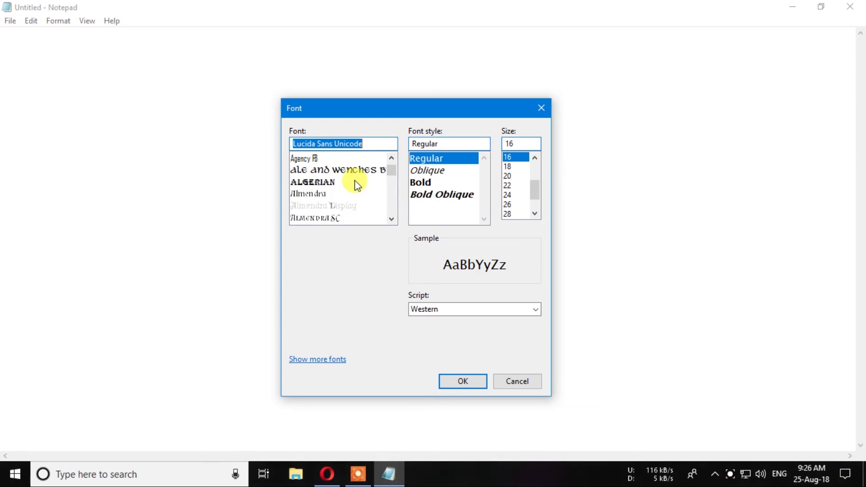
{"action": "scroll", "coordinate": [356, 183], "scroll_direction": "down", "scroll_amount": 3}
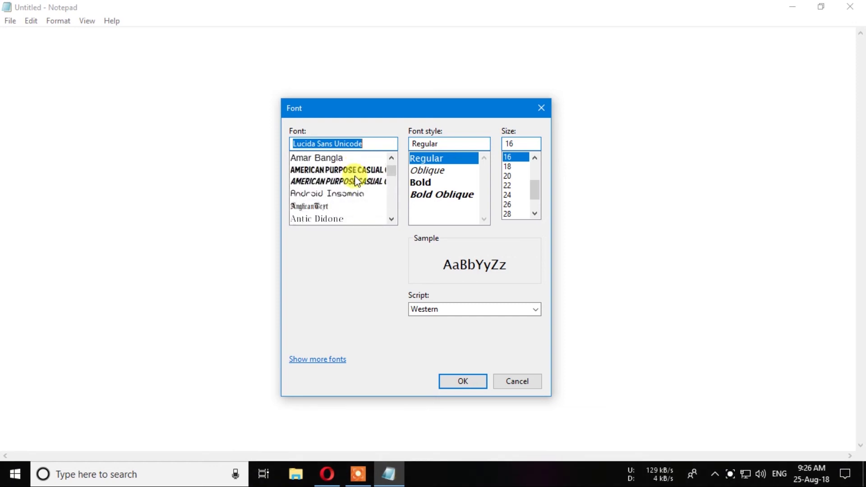
{"action": "scroll", "coordinate": [355, 176], "scroll_direction": "down", "scroll_amount": 3}
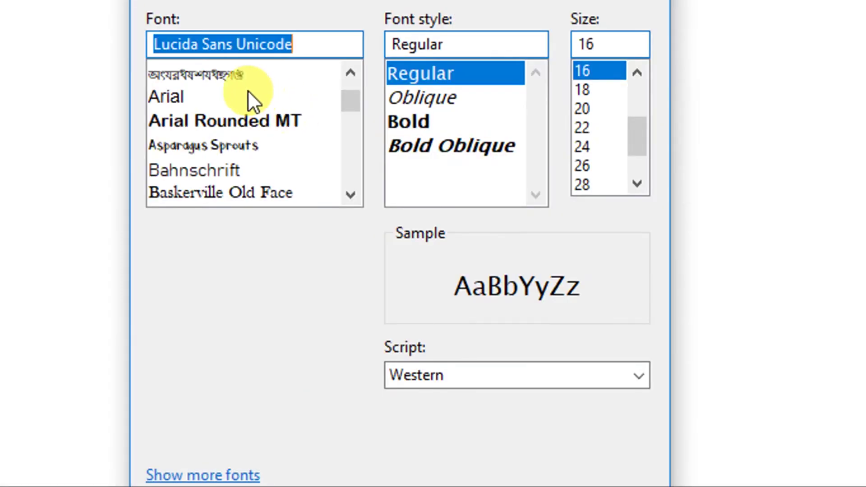
{"action": "scroll", "coordinate": [223, 109], "scroll_direction": "down", "scroll_amount": 2}
{"action": "scroll", "coordinate": [221, 174], "scroll_direction": "down", "scroll_amount": 6}
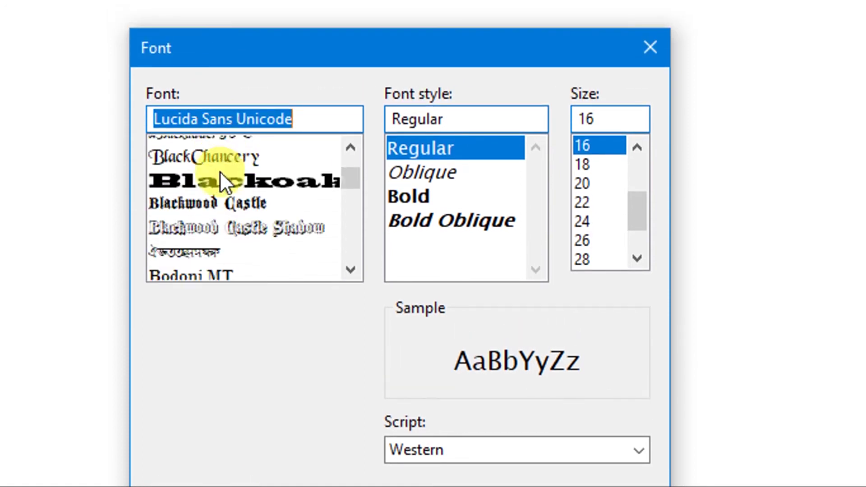
{"action": "scroll", "coordinate": [221, 176], "scroll_direction": "down", "scroll_amount": 4}
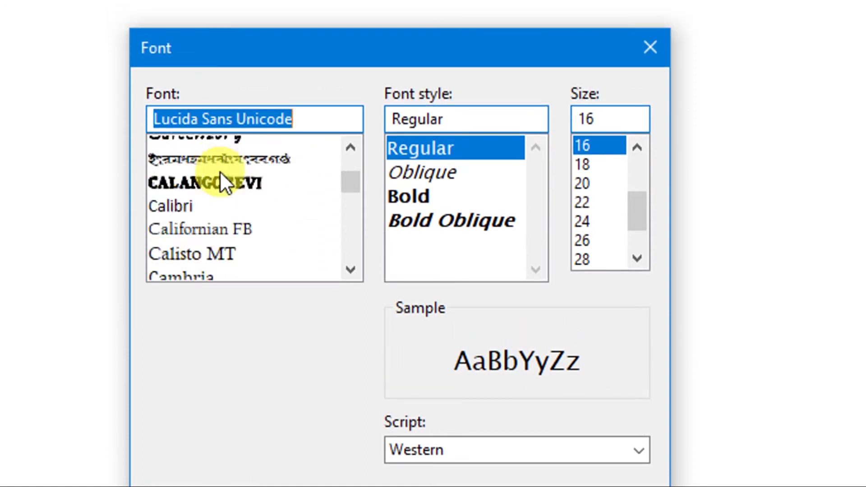
{"action": "scroll", "coordinate": [221, 175], "scroll_direction": "down", "scroll_amount": 6}
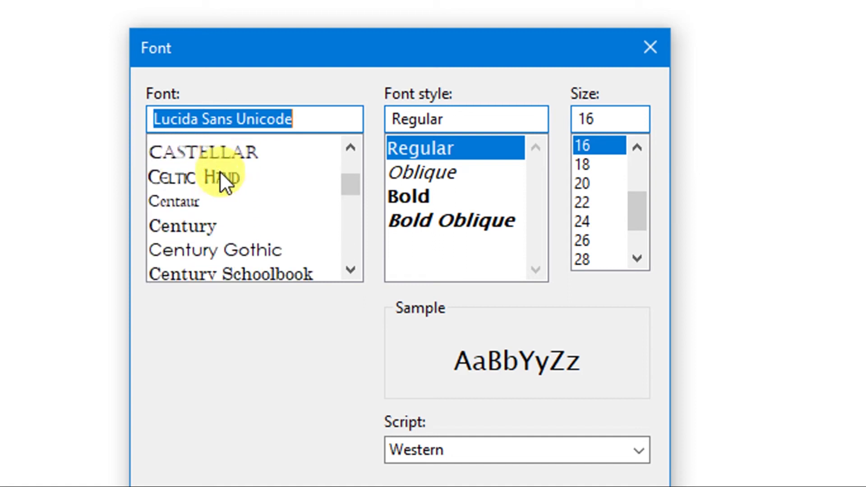
{"action": "scroll", "coordinate": [221, 175], "scroll_direction": "down", "scroll_amount": 5}
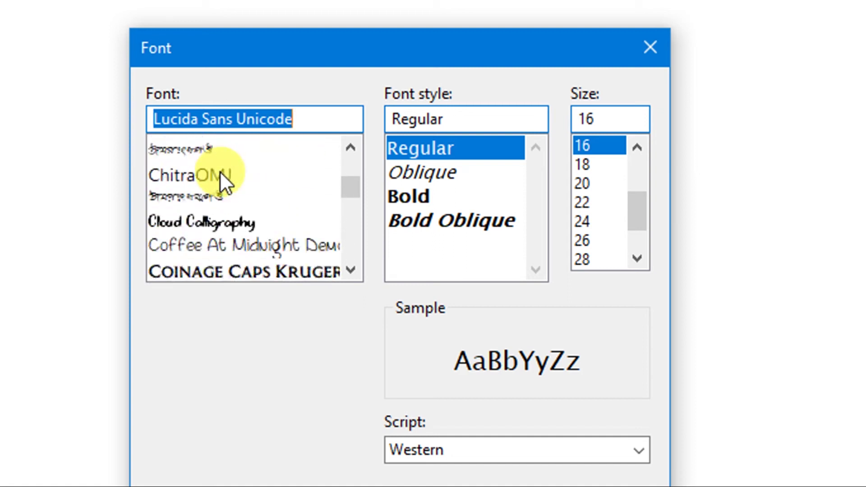
{"action": "scroll", "coordinate": [221, 176], "scroll_direction": "down", "scroll_amount": 3}
{"action": "scroll", "coordinate": [221, 176], "scroll_direction": "down", "scroll_amount": 3}
{"action": "scroll", "coordinate": [221, 175], "scroll_direction": "down", "scroll_amount": 7}
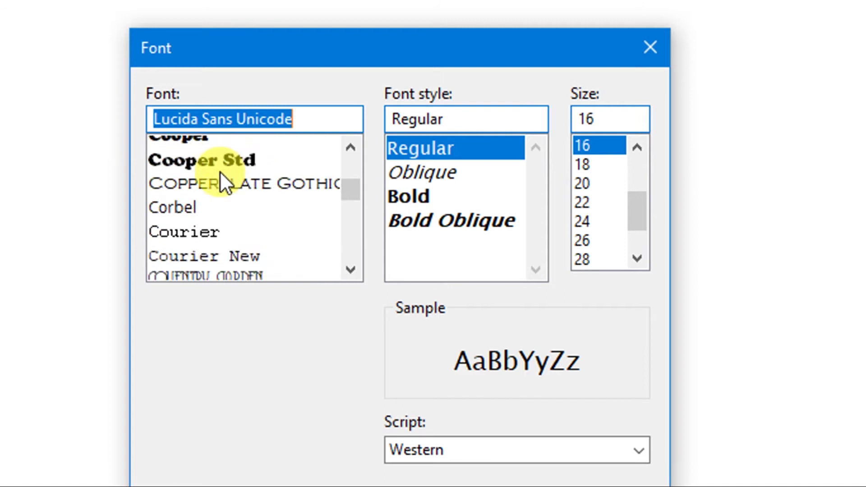
{"action": "scroll", "coordinate": [221, 178], "scroll_direction": "down", "scroll_amount": 1}
{"action": "scroll", "coordinate": [221, 178], "scroll_direction": "up", "scroll_amount": 2}
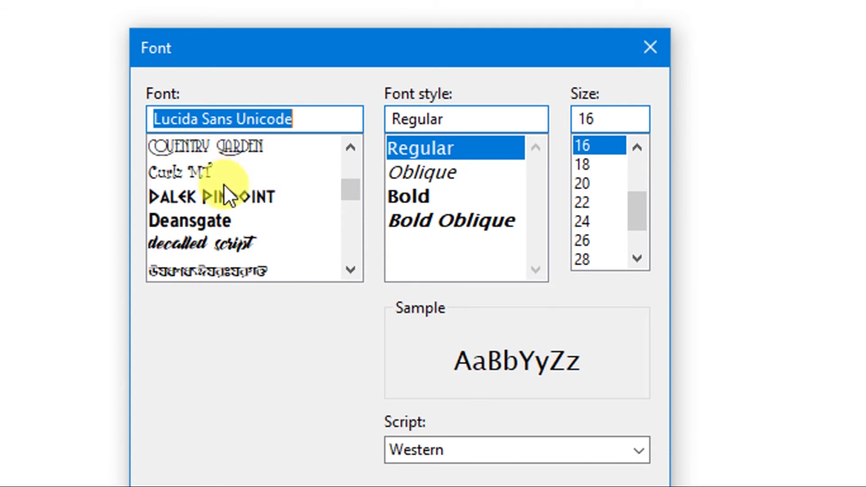
- Preview the Dalek Pinpoint, Elephant and English Towne fonts, and examine the font entries further down the list
{"action": "left_click", "coordinate": [232, 193]}
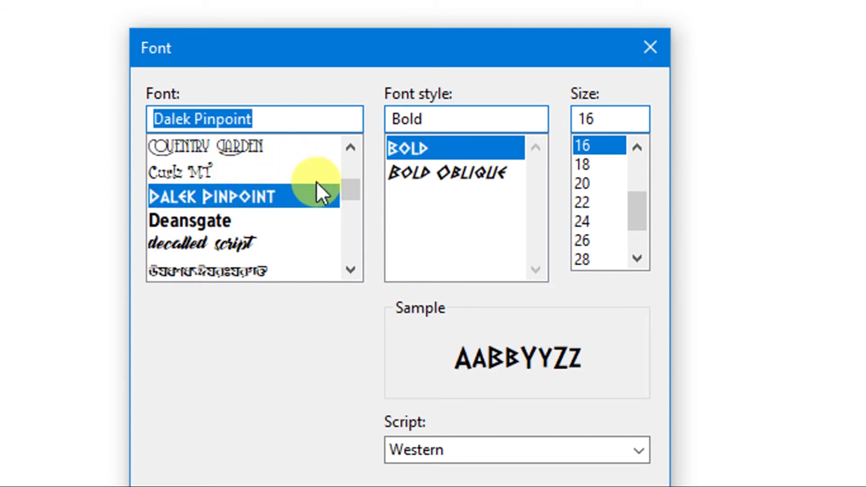
{"action": "scroll", "coordinate": [231, 188], "scroll_direction": "down", "scroll_amount": 3}
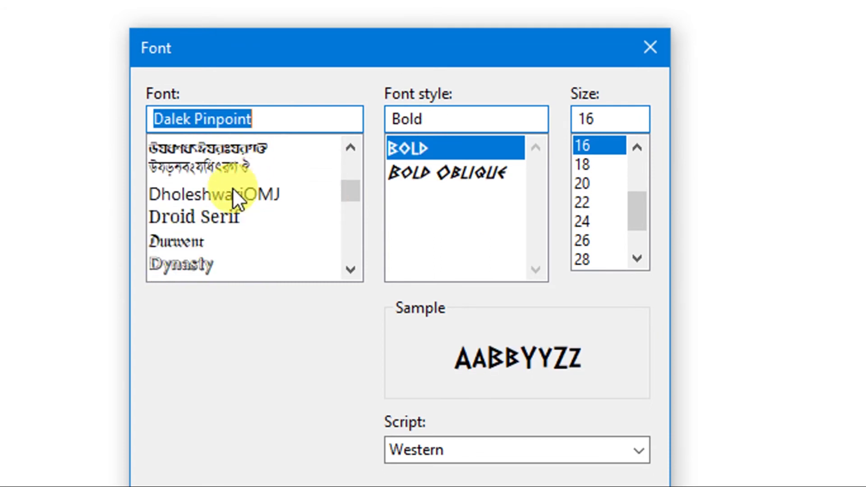
{"action": "scroll", "coordinate": [232, 188], "scroll_direction": "down", "scroll_amount": 3}
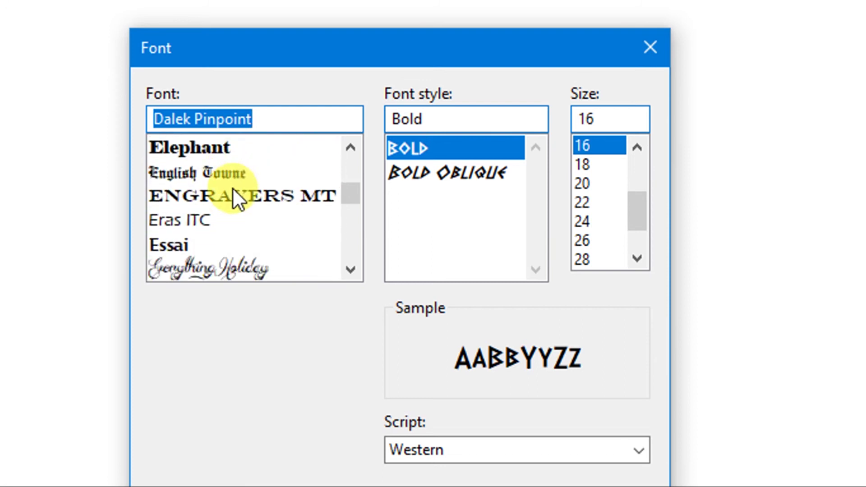
{"action": "left_click", "coordinate": [202, 154]}
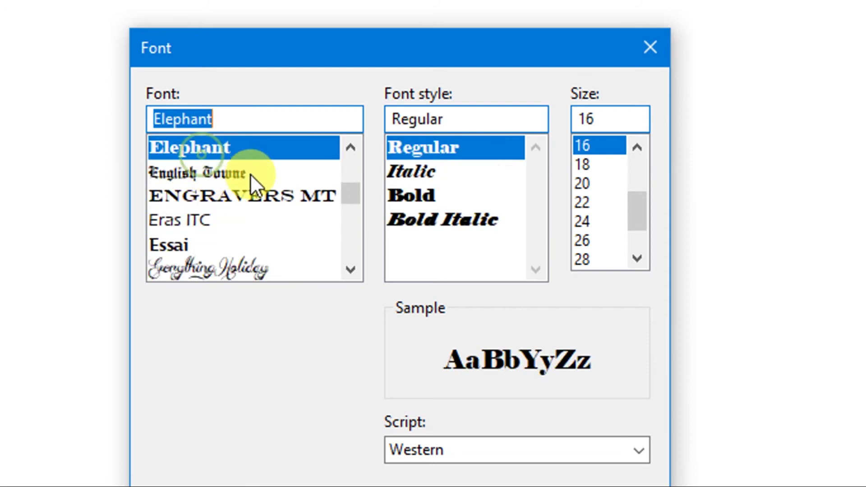
{"action": "left_click", "coordinate": [204, 176]}
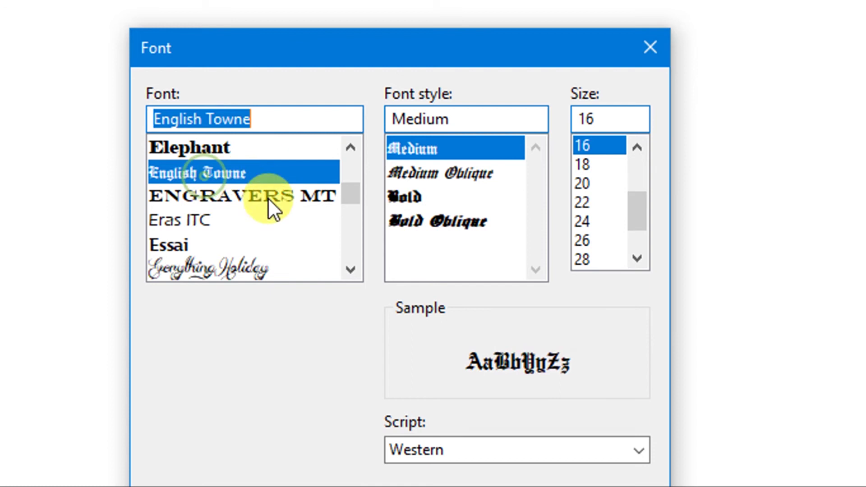
{"action": "scroll", "coordinate": [223, 193], "scroll_direction": "down", "scroll_amount": 2}
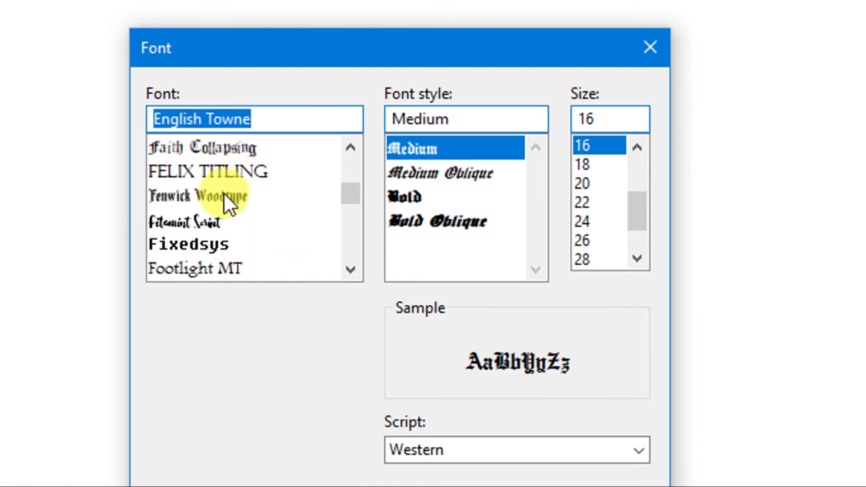
{"action": "scroll", "coordinate": [224, 194], "scroll_direction": "down", "scroll_amount": 3}
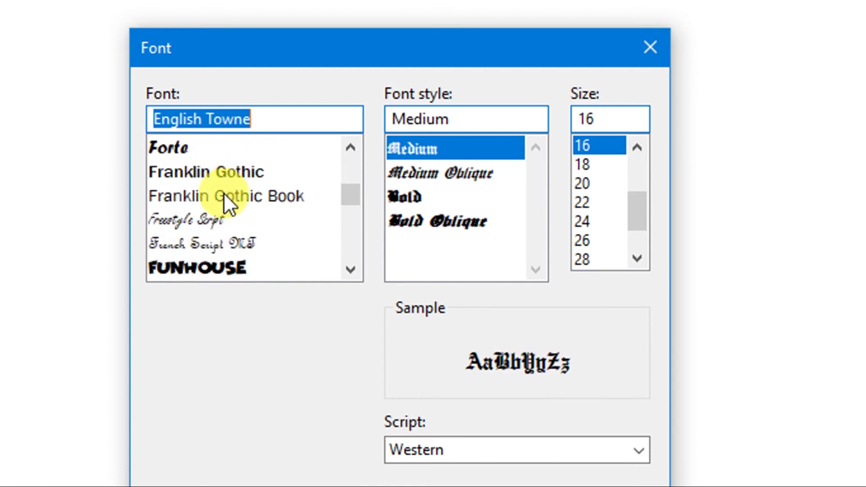
{"action": "scroll", "coordinate": [222, 195], "scroll_direction": "down", "scroll_amount": 5}
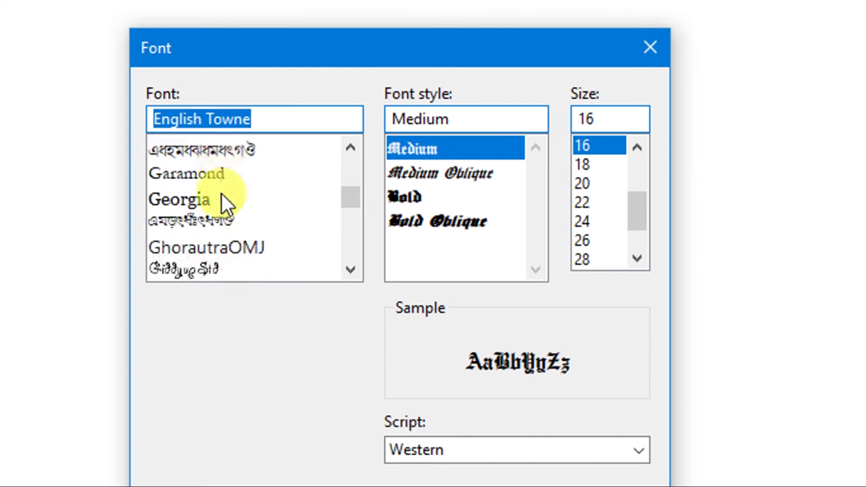
{"action": "scroll", "coordinate": [222, 195], "scroll_direction": "down", "scroll_amount": 6}
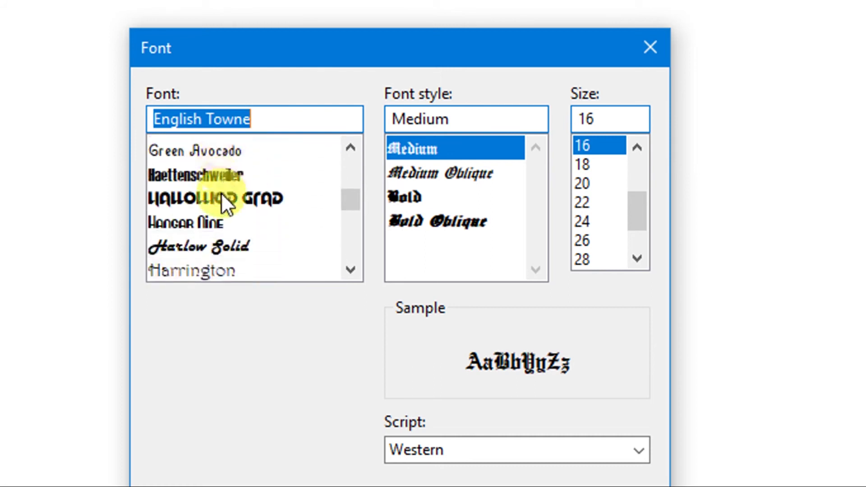
{"action": "scroll", "coordinate": [222, 197], "scroll_direction": "up", "scroll_amount": 2}
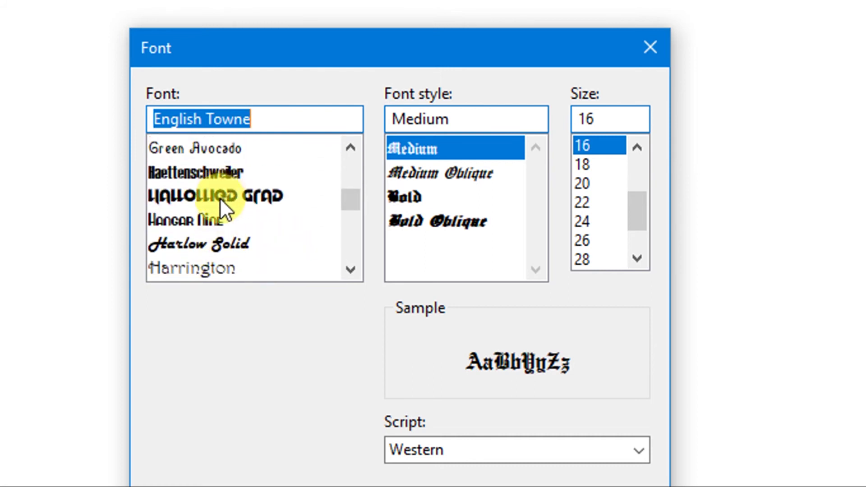
- Preview the Hallowed Grad font, and apply the International font in Regular style to the untitled document
{"action": "left_click", "coordinate": [215, 194]}
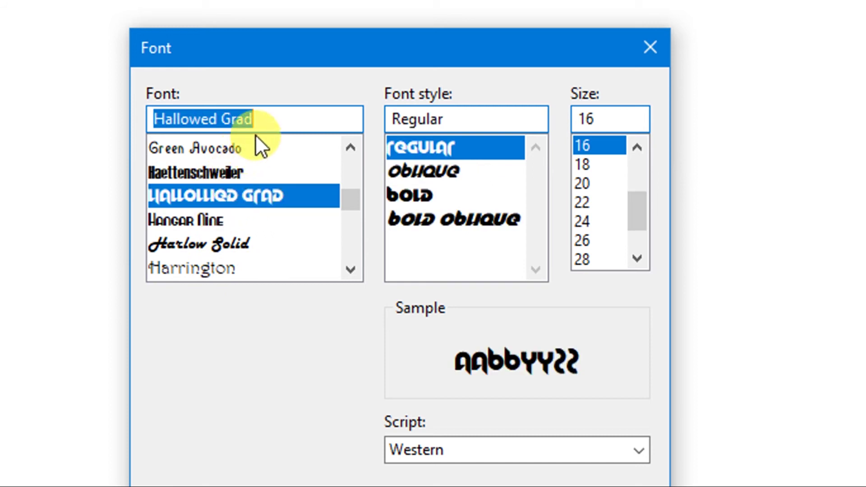
{"action": "key", "text": "BackSpace"}
{"action": "type", "text": "I"}
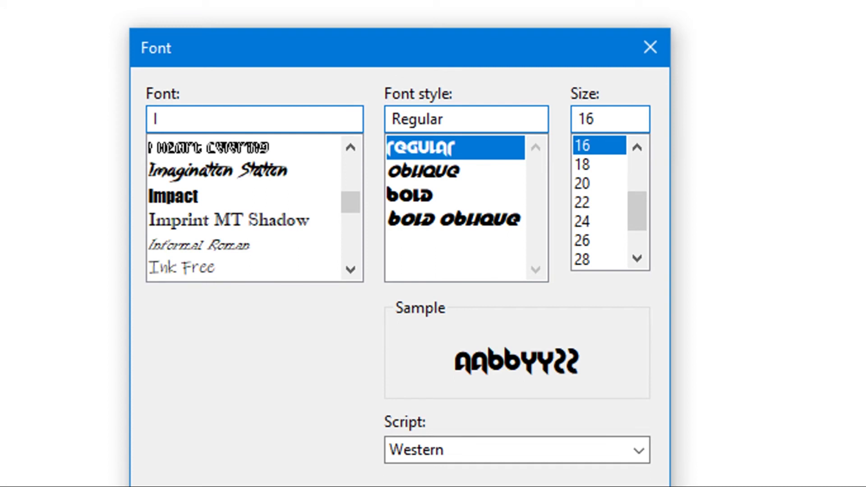
{"action": "type", "text": "nternational"}
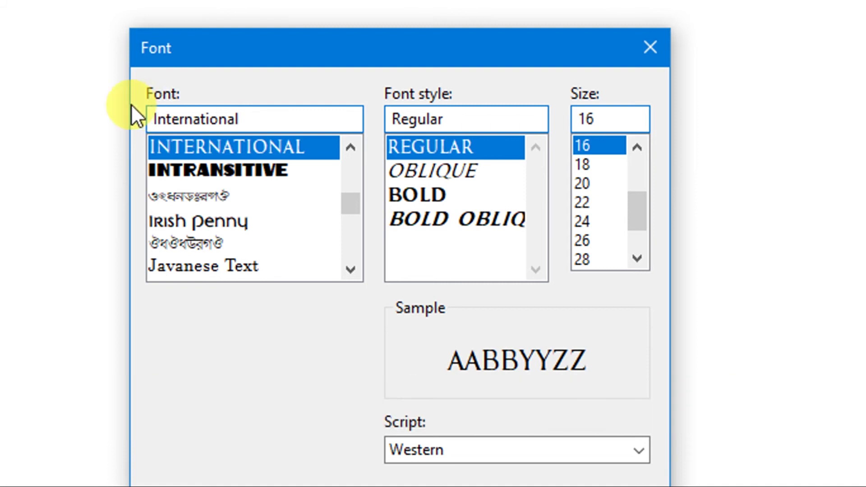
{"action": "left_click", "coordinate": [205, 137]}
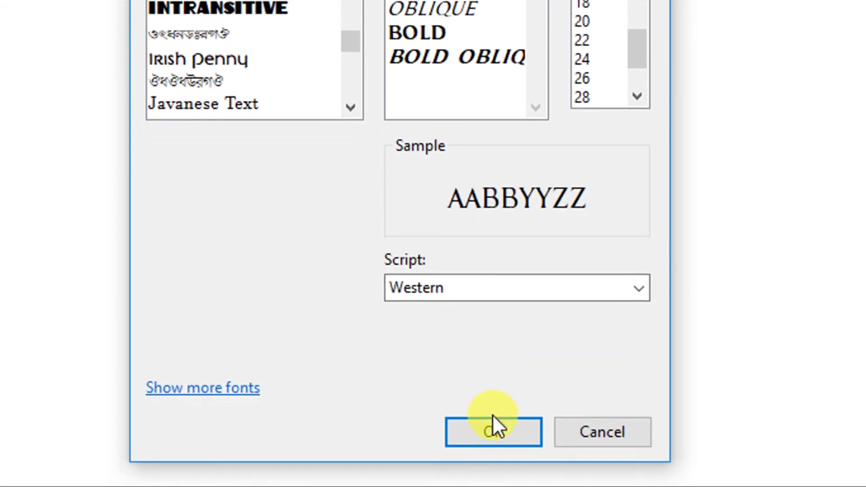
{"action": "left_click", "coordinate": [492, 413]}
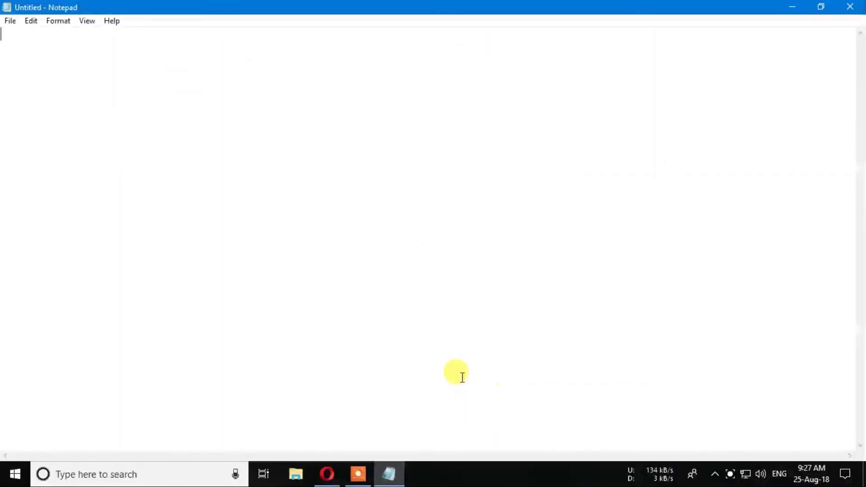
- Set the document's font size to 18
{"action": "left_click", "coordinate": [58, 21]}
{"action": "left_click", "coordinate": [66, 50]}
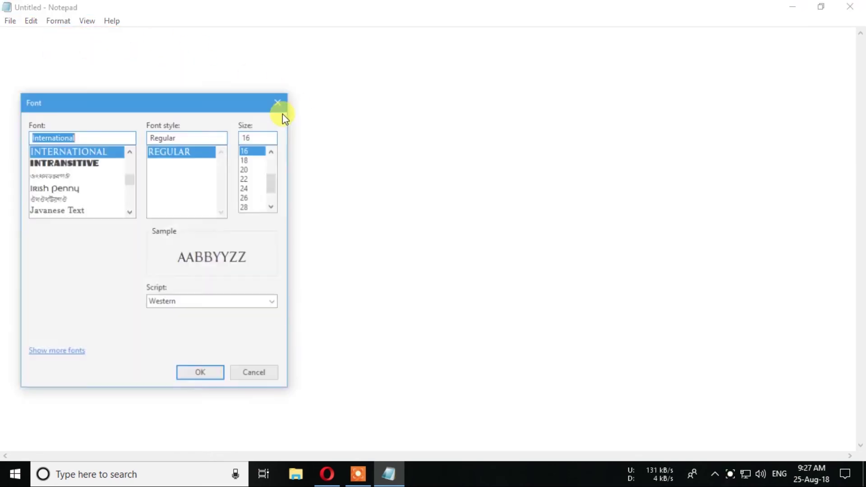
{"action": "left_click", "coordinate": [258, 159]}
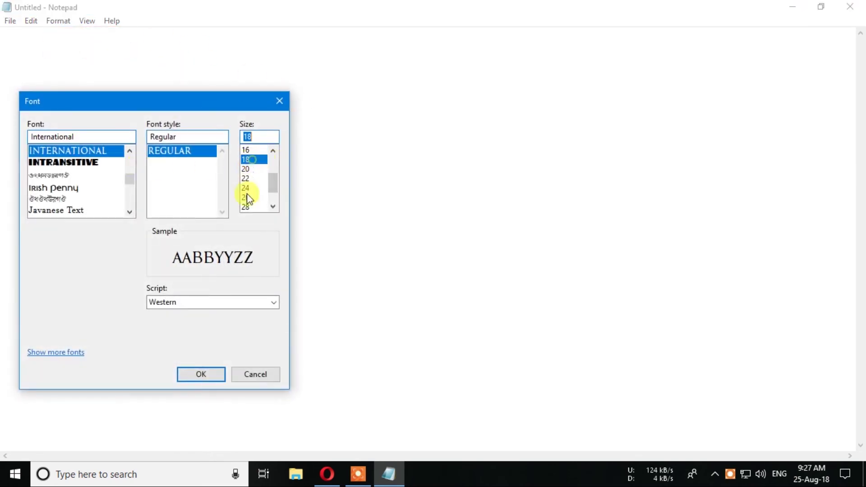
{"action": "left_click", "coordinate": [207, 380]}
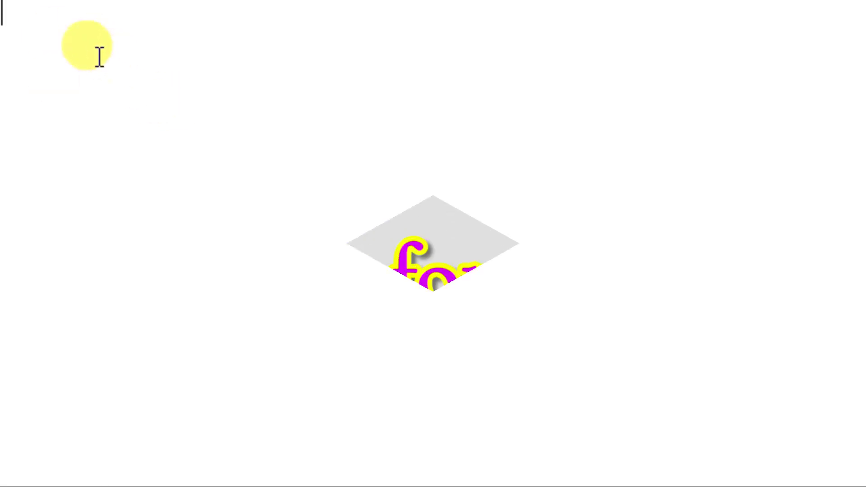
- Write the test line "HI GUYES . . . . . . . . . IT'S INTERNATIONAL FONT" in the empty document
{"action": "type", "text": "H"}
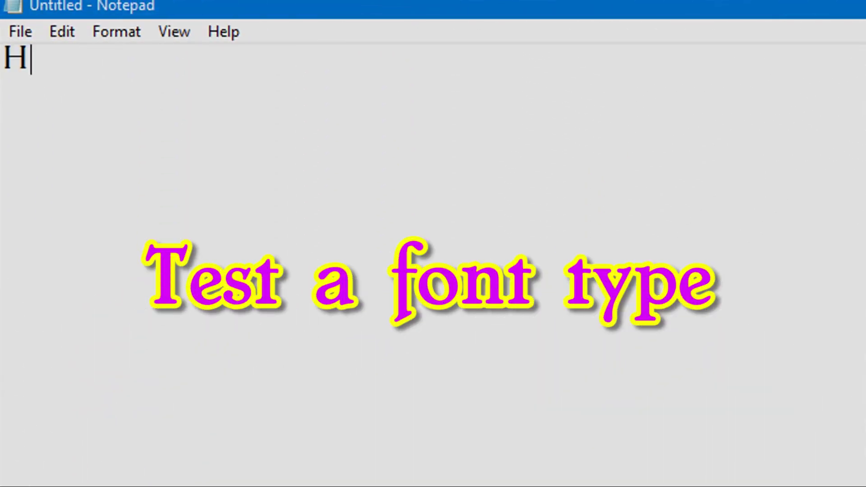
{"action": "type", "text": "I G"}
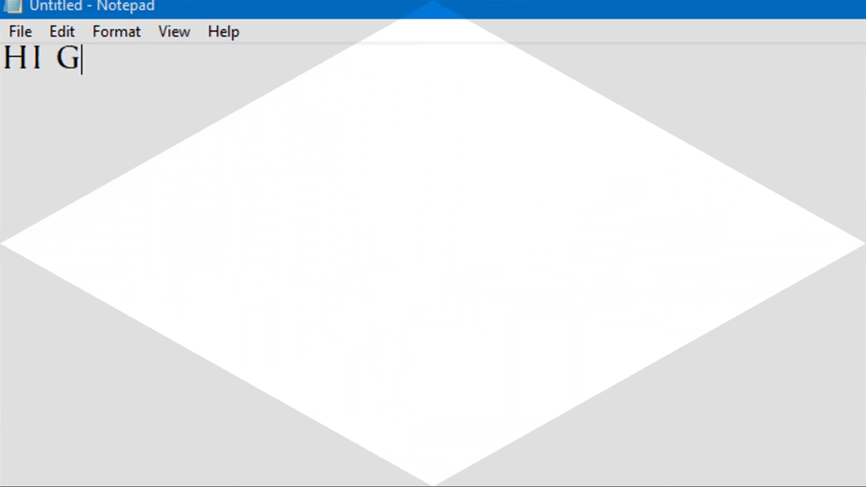
{"action": "type", "text": "UY"}
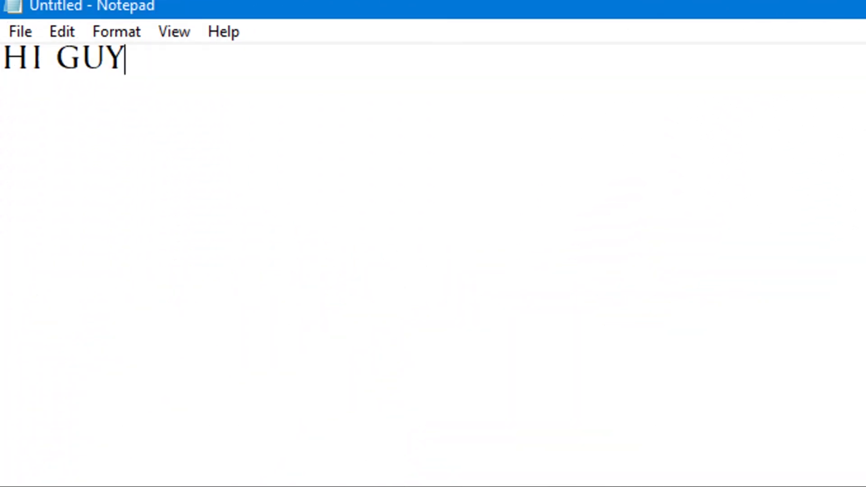
{"action": "type", "text": "ES"}
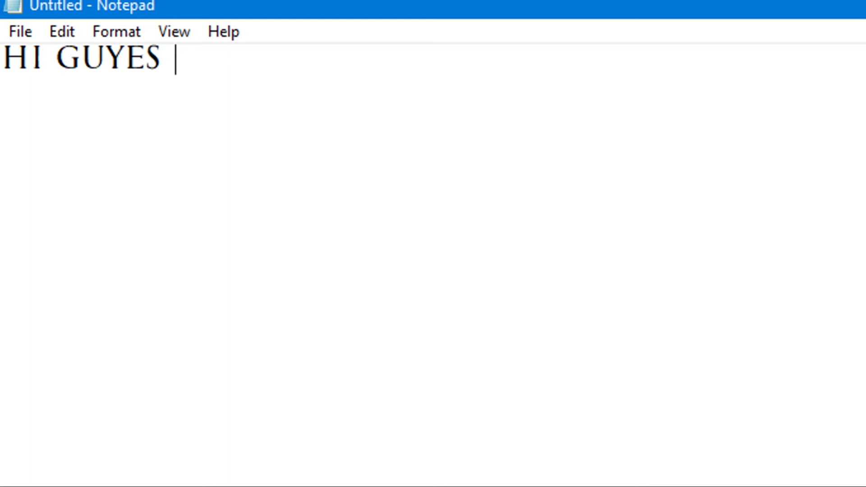
{"action": "type", "text": " . . . . ."}
{"action": "type", "text": "IT'S"}
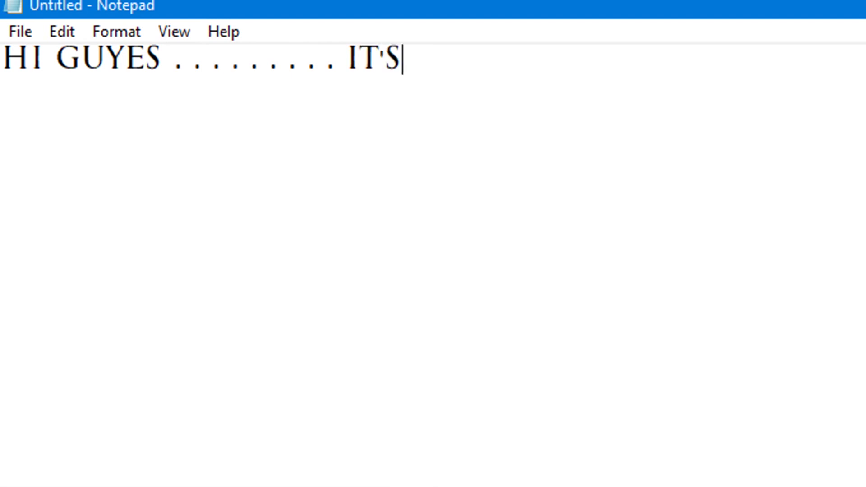
{"action": "type", "text": " INT"}
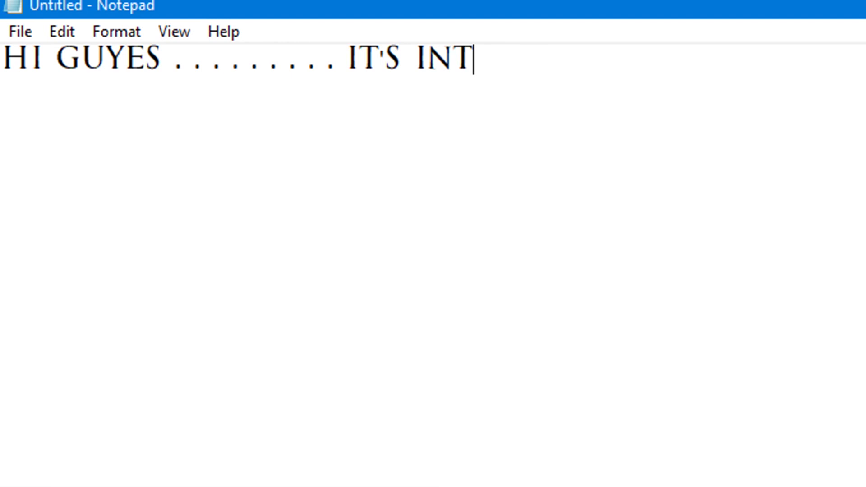
{"action": "type", "text": "ERNAT"}
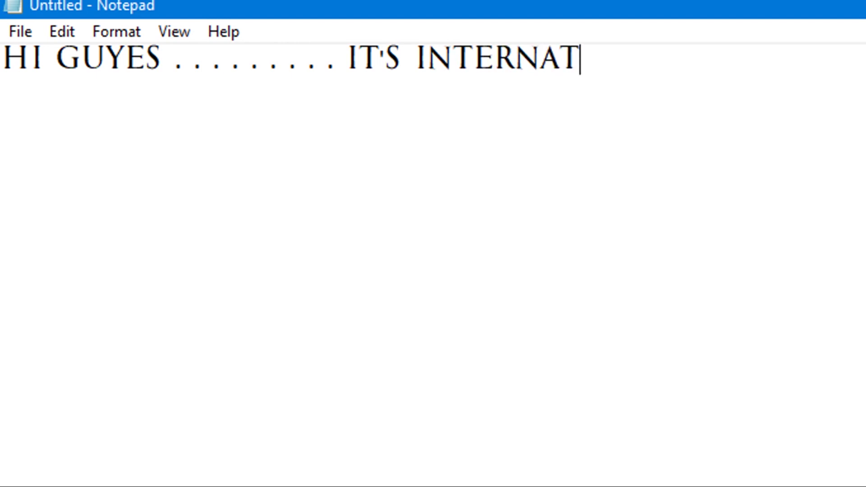
{"action": "type", "text": "IONAL"}
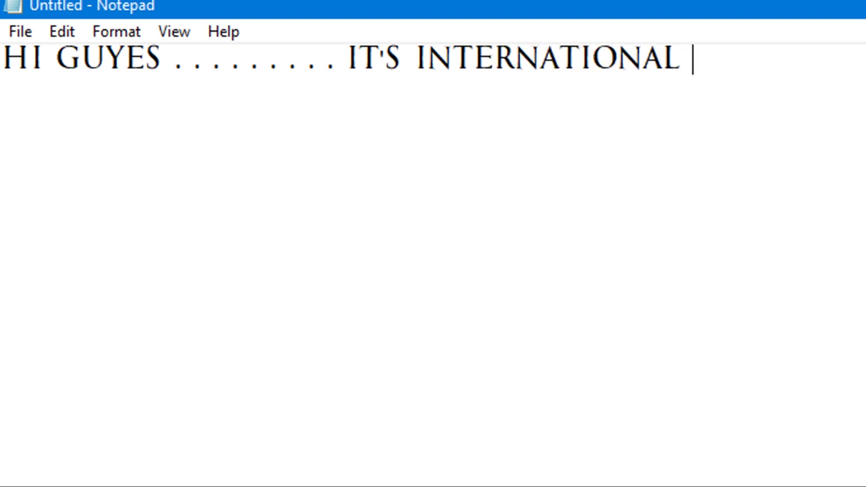
{"action": "type", "text": " FO"}
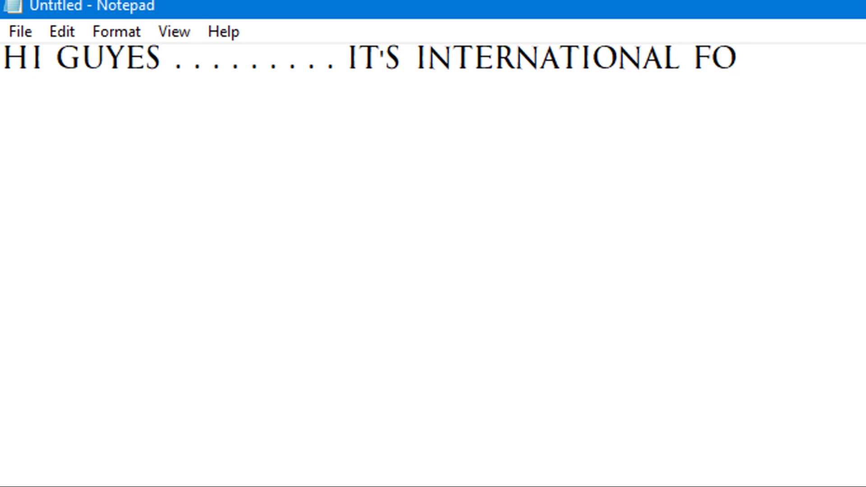
{"action": "type", "text": "NT"}
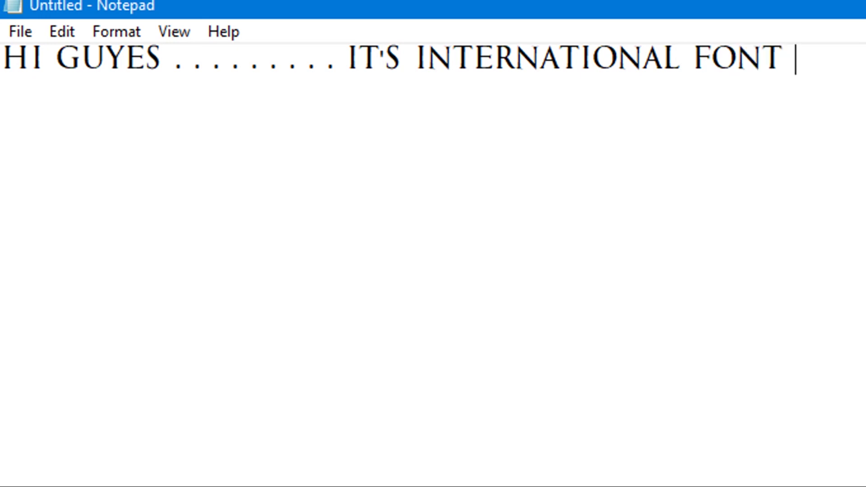
- Close the untitled document without saving it, and refresh the desktop
{"action": "left_click", "coordinate": [857, 6]}
{"action": "left_click", "coordinate": [466, 241]}
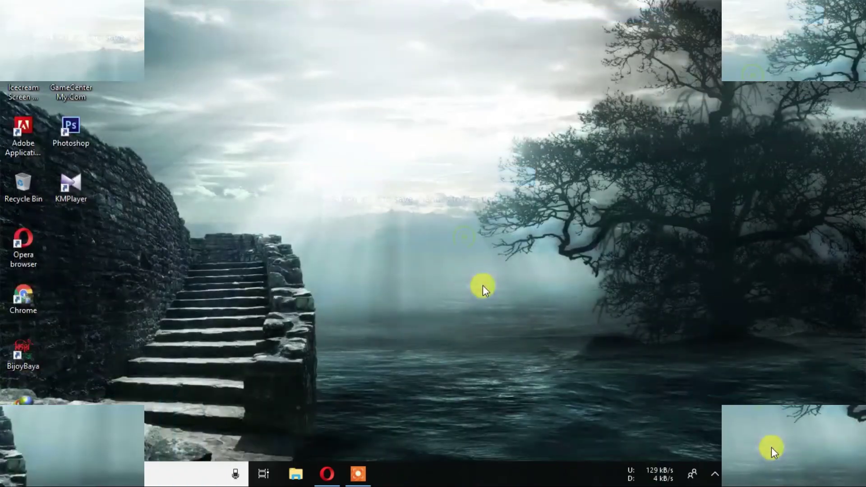
{"action": "right_click", "coordinate": [293, 109]}
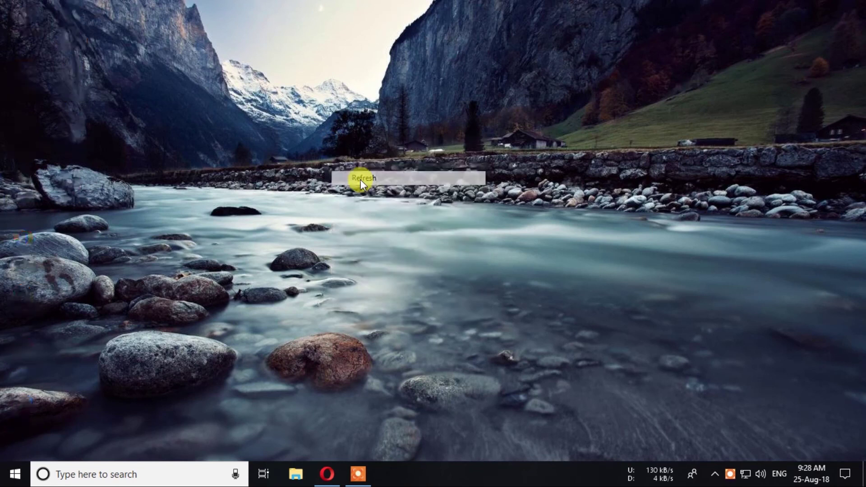